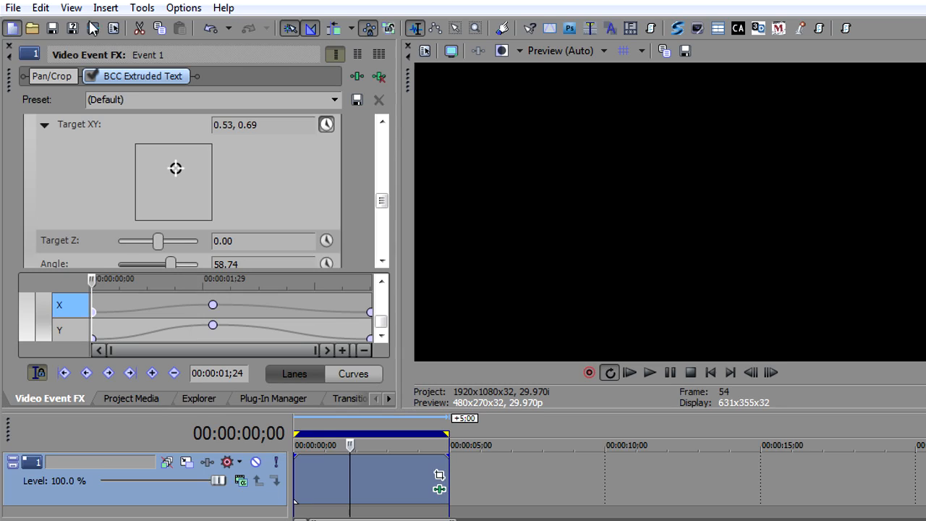
# - Insert a new video track and add an empty event at the start of the timeline
pyautogui.click(71, 8)
pyautogui.moveTo(94, 14)
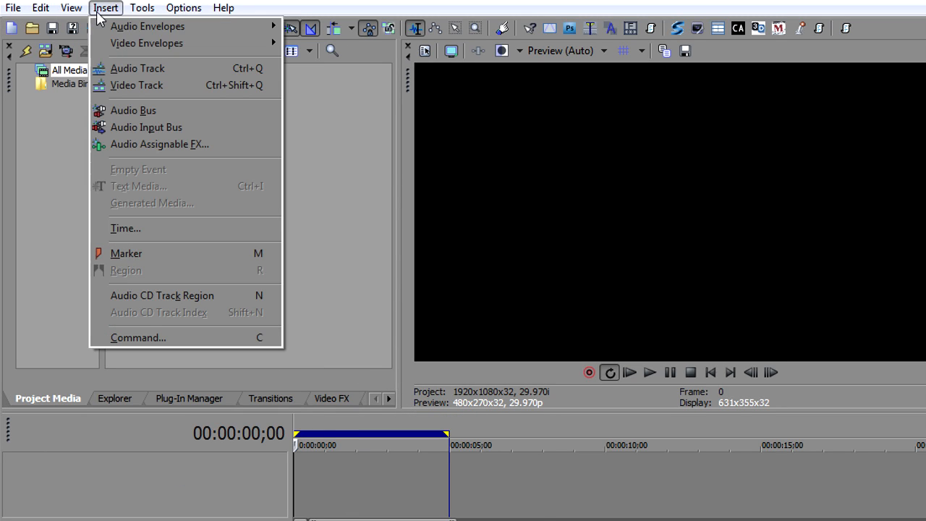
pyautogui.click(134, 84)
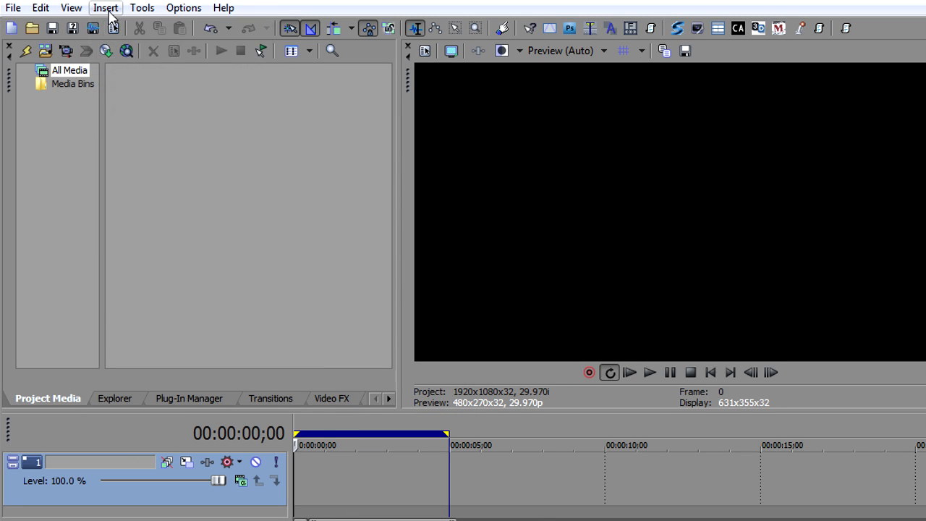
pyautogui.click(106, 8)
pyautogui.click(168, 169)
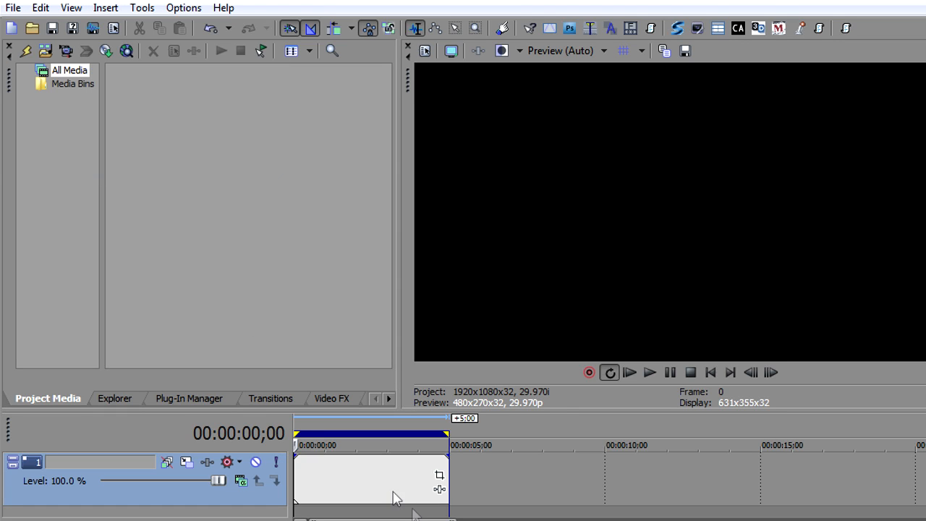
# - Apply the BCC Extruded Text effect from BCC 3D Objects to the empty event
pyautogui.click(189, 398)
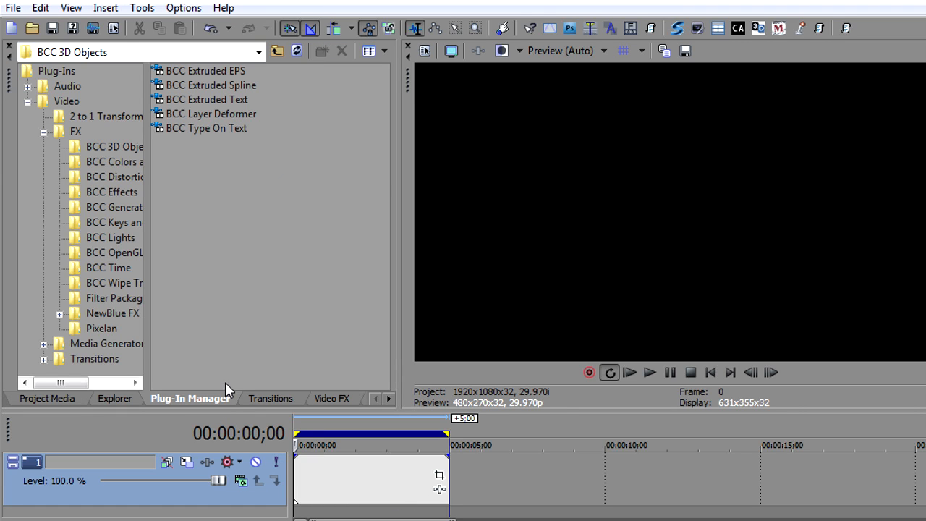
pyautogui.click(213, 99)
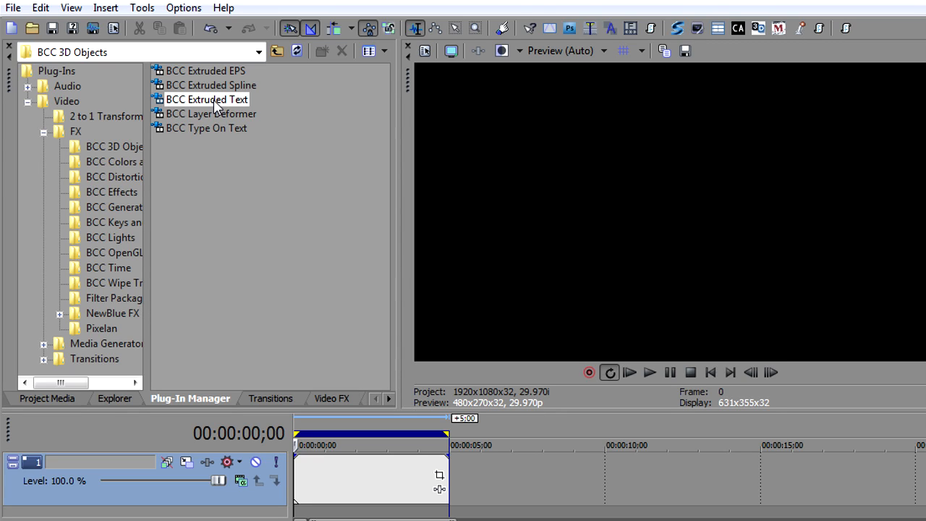
pyautogui.click(214, 101)
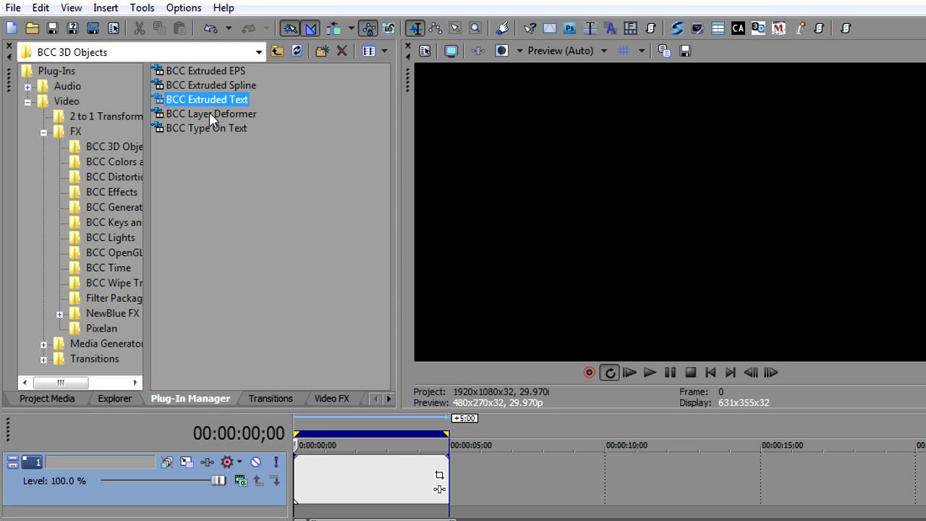
pyautogui.moveTo(219, 99); pyautogui.dragTo(349, 472)
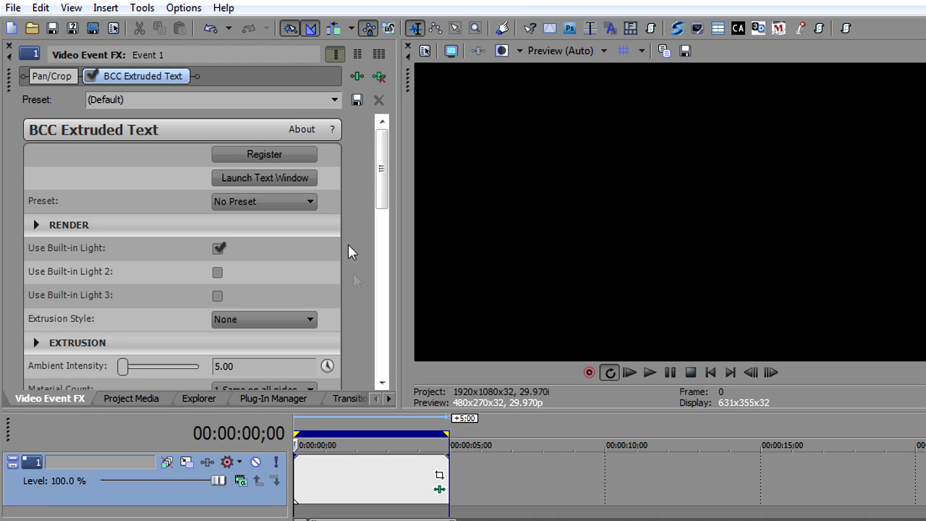
# - Enter LIGHTS as the extruded text in the effect's text window and apply it
pyautogui.click(250, 178)
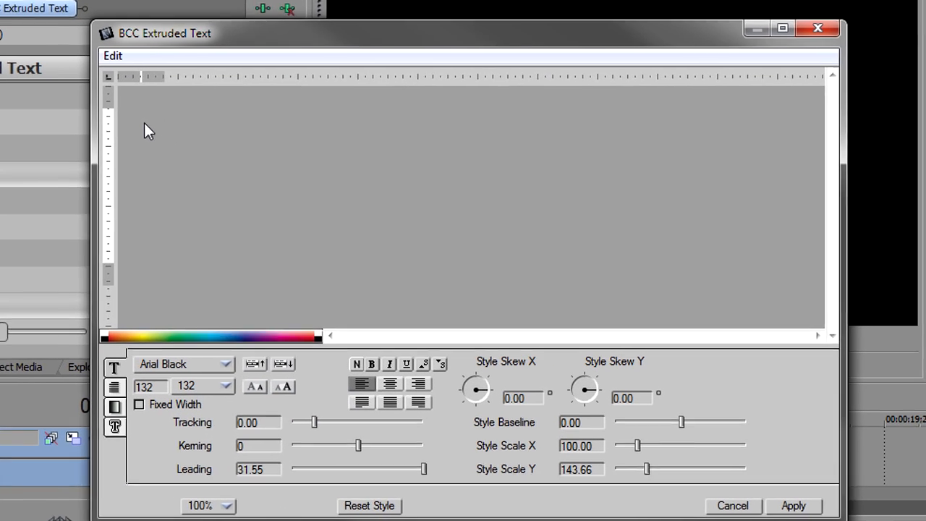
pyautogui.write('LIGHTS')
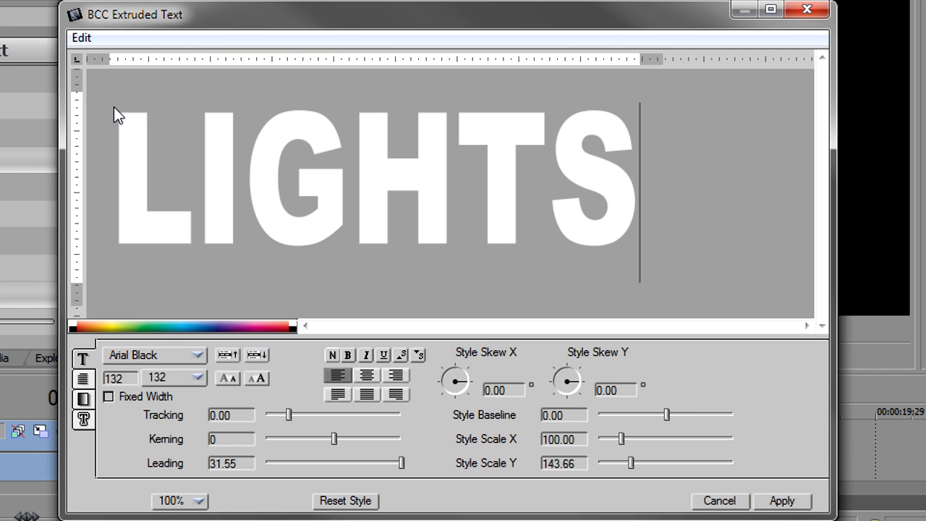
pyautogui.click(767, 499)
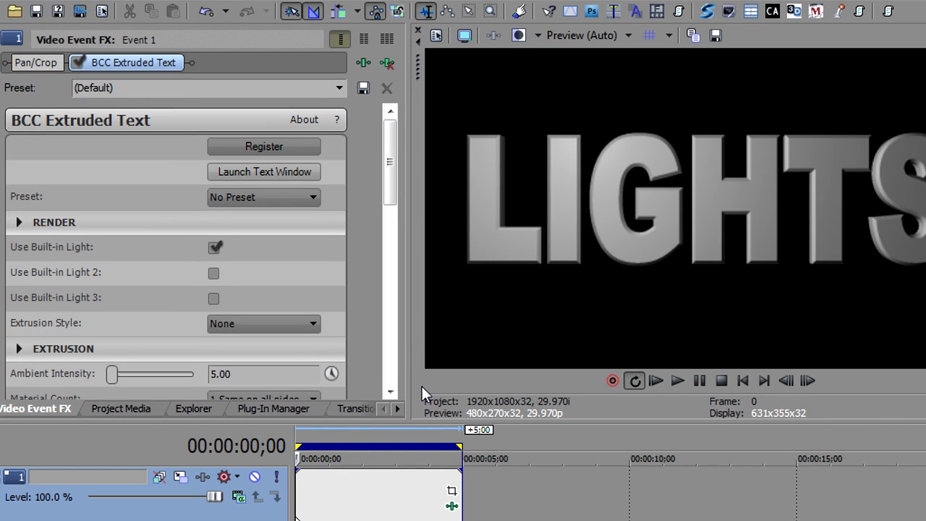
# - Set the Front Material preset of the extruded text to color-blue plastic.bcp
pyautogui.moveTo(387, 168); pyautogui.dragTo(365, 254)
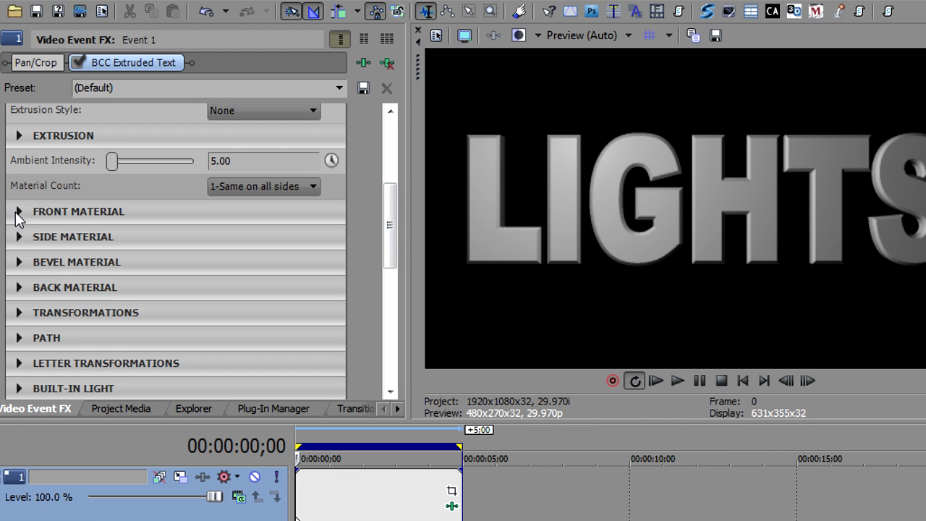
pyautogui.click(18, 212)
pyautogui.click(274, 237)
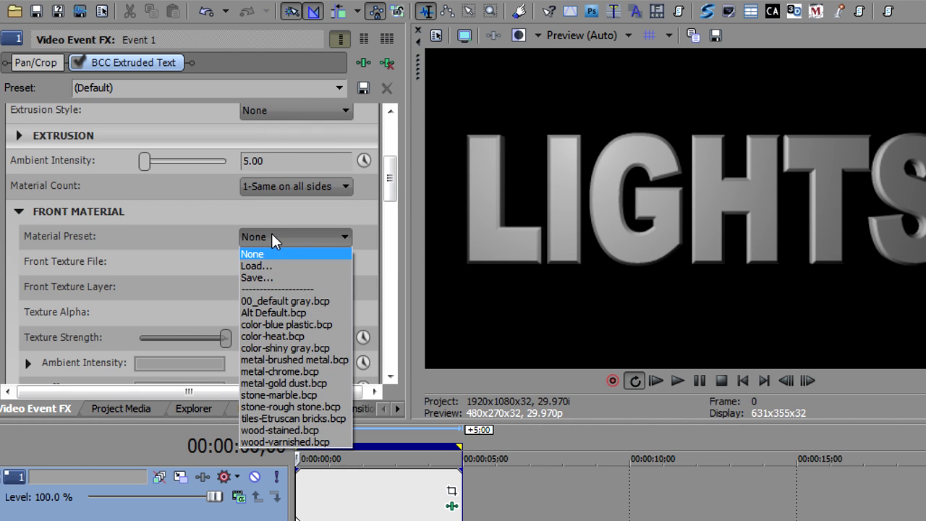
pyautogui.click(312, 320)
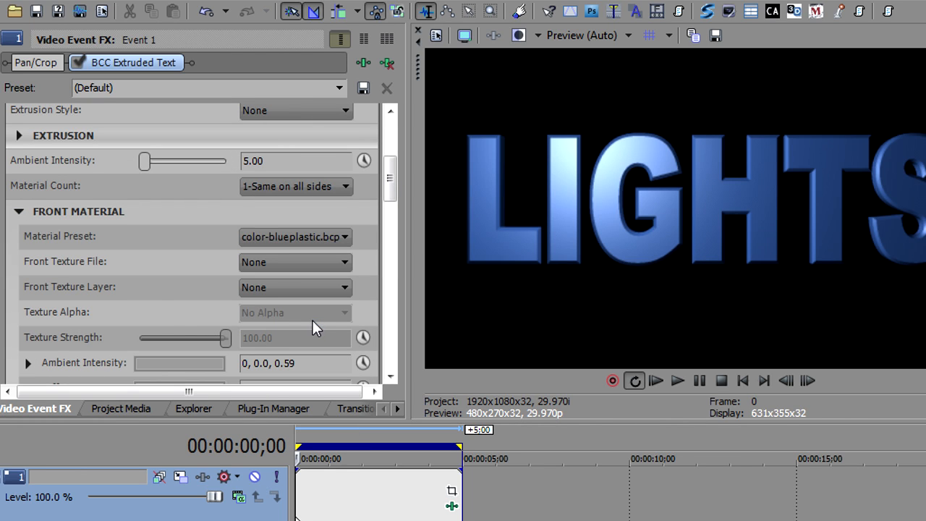
pyautogui.click(19, 212)
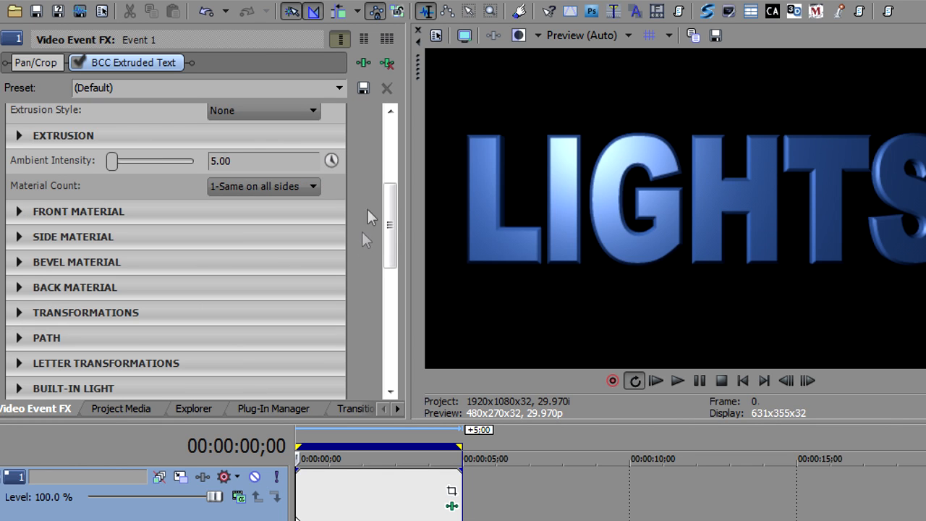
# - Try Built-in Light 2 and Built-in Light 3 together with the first light, and switch both off again
pyautogui.moveTo(387, 215); pyautogui.dragTo(399, 171)
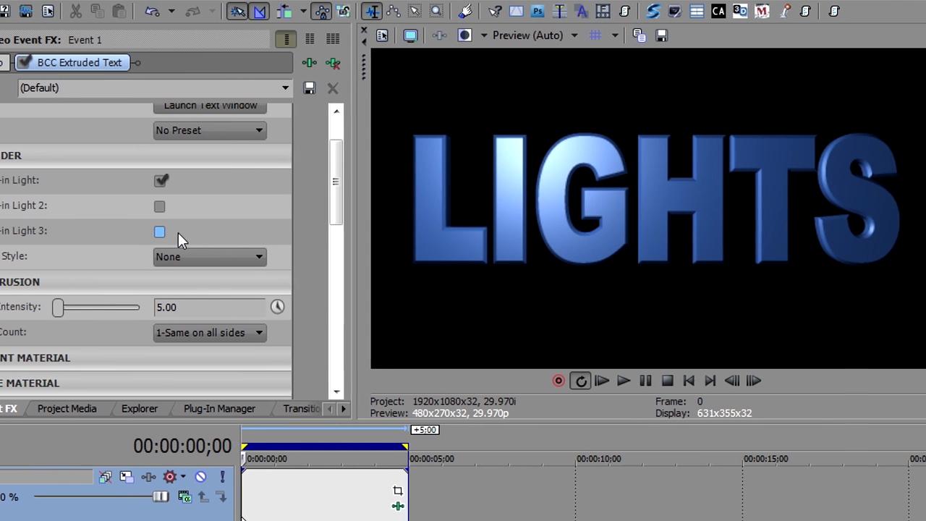
pyautogui.click(140, 207)
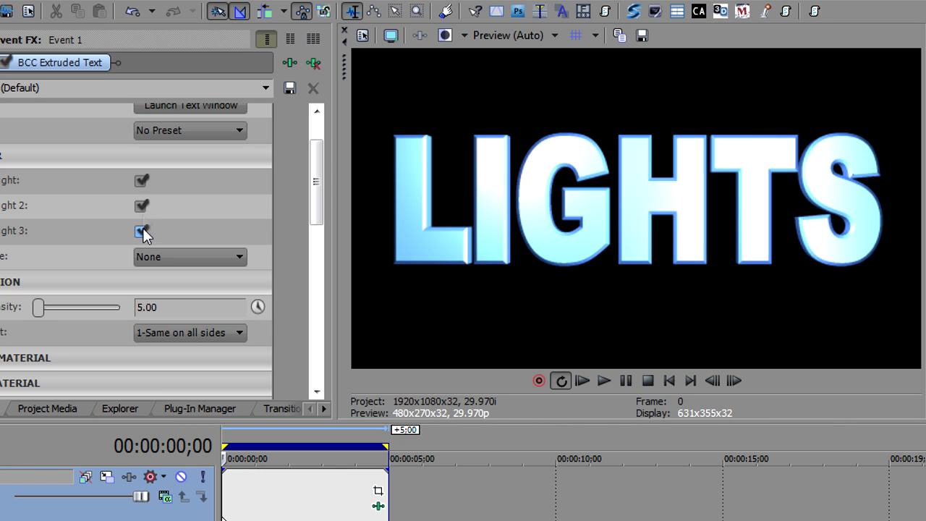
pyautogui.click(141, 228)
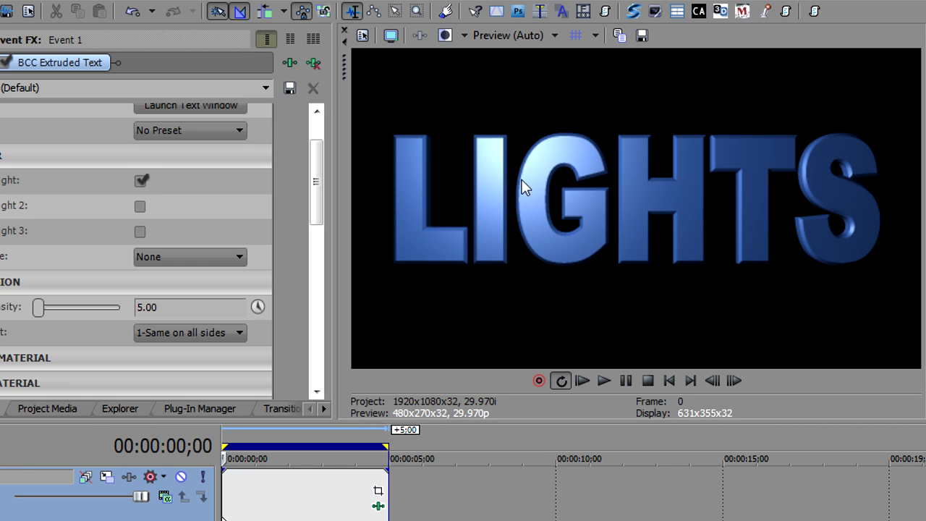
pyautogui.moveTo(495, 170)
pyautogui.moveTo(496, 170)
pyautogui.mouseDown()
pyautogui.moveTo(554, 201)
pyautogui.moveTo(554, 210)
pyautogui.mouseUp()
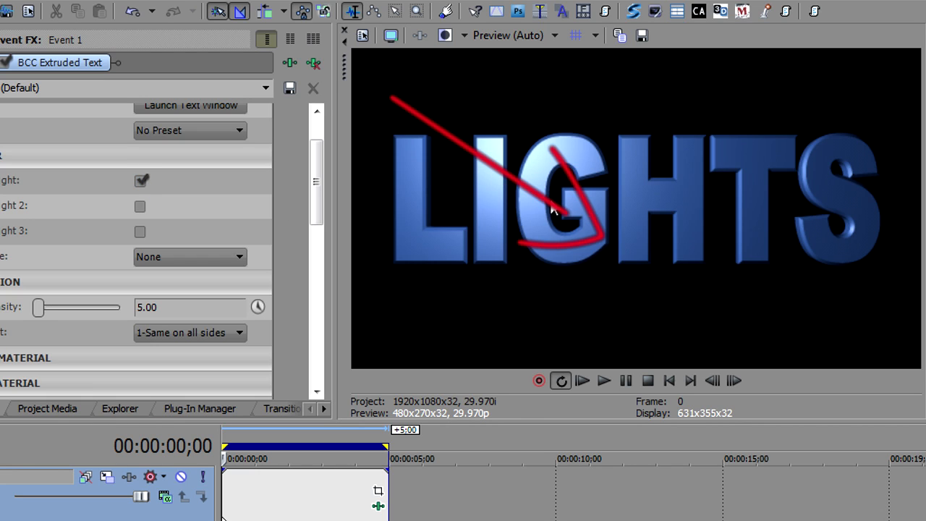
# - Try Built-in Light 2 alone and Built-in Light 3 alone, and return to only the first built-in light
pyautogui.click(141, 180)
pyautogui.click(140, 206)
pyautogui.moveTo(739, 257)
pyautogui.mouseDown()
pyautogui.moveTo(720, 232)
pyautogui.moveTo(789, 170)
pyautogui.mouseUp()
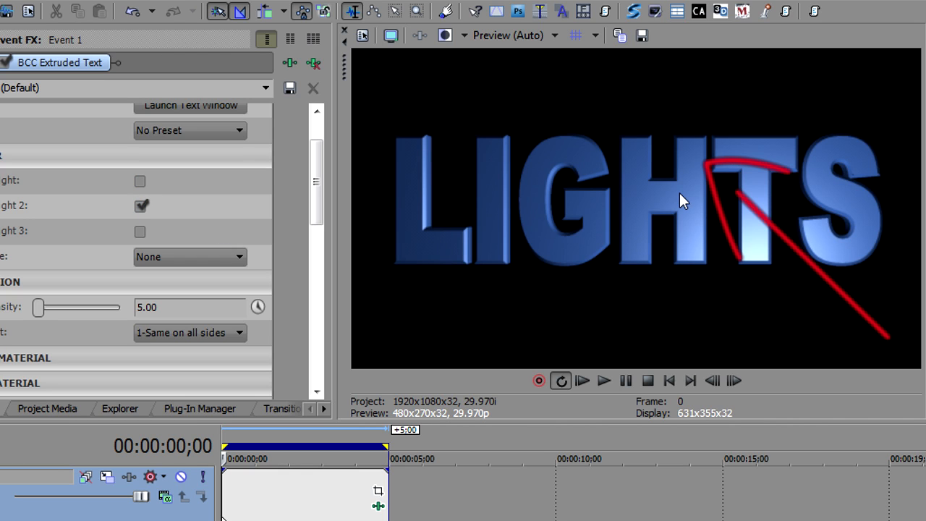
pyautogui.click(141, 207)
pyautogui.click(144, 232)
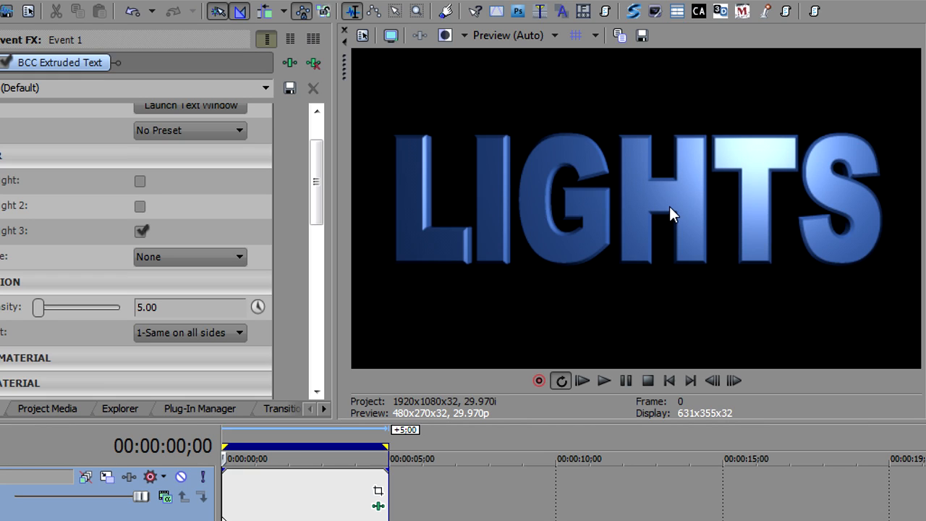
pyautogui.click(139, 232)
pyautogui.click(140, 181)
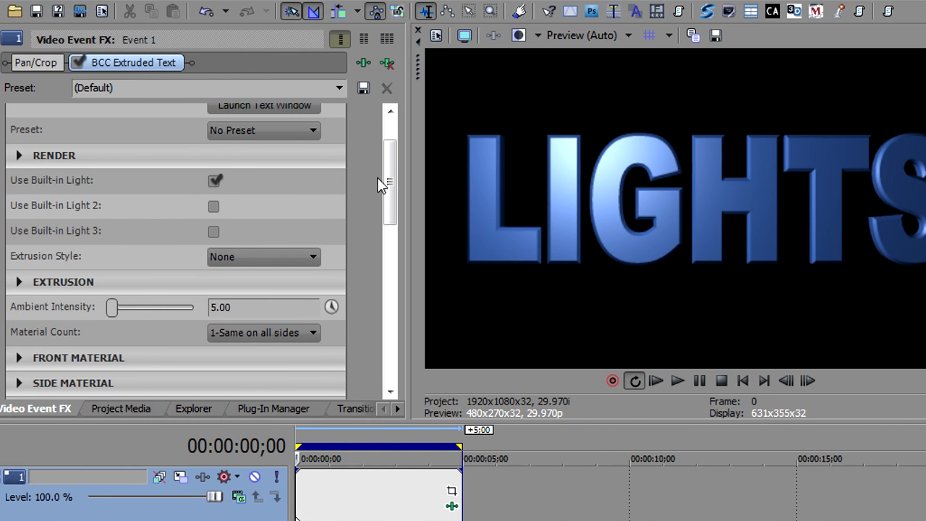
# - Move the first built-in light's Source XY around the text and leave it at about 0.21, 0.84
pyautogui.moveTo(386, 169); pyautogui.dragTo(380, 271)
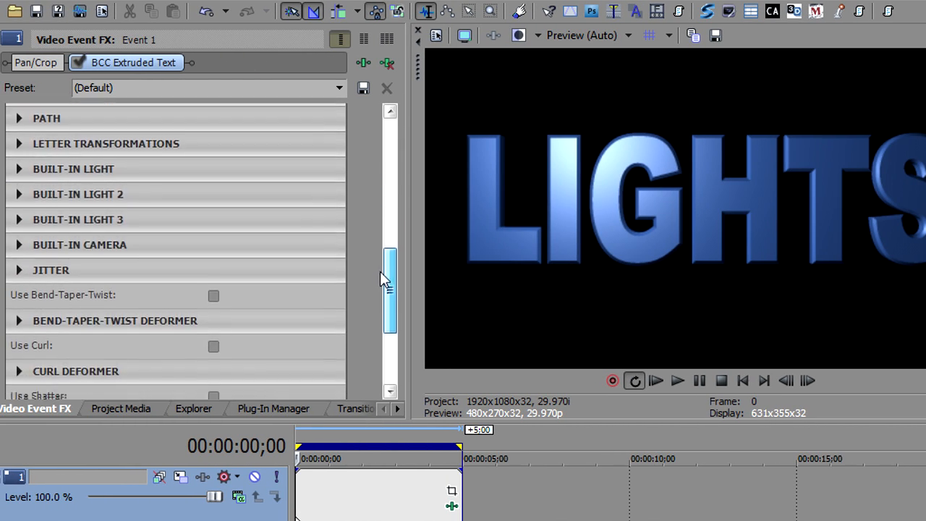
pyautogui.click(19, 169)
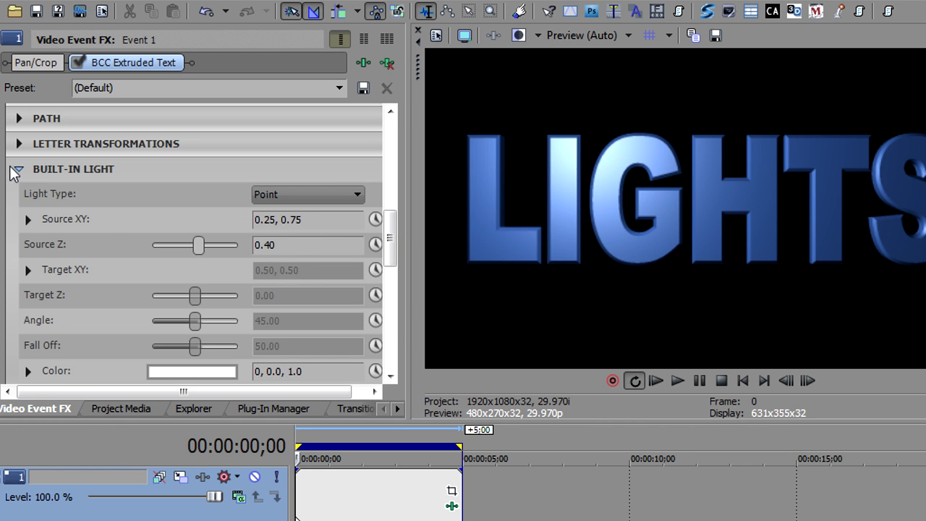
pyautogui.moveTo(390, 232)
pyautogui.mouseDown()
pyautogui.moveTo(391, 252)
pyautogui.moveTo(390, 239)
pyautogui.mouseUp()
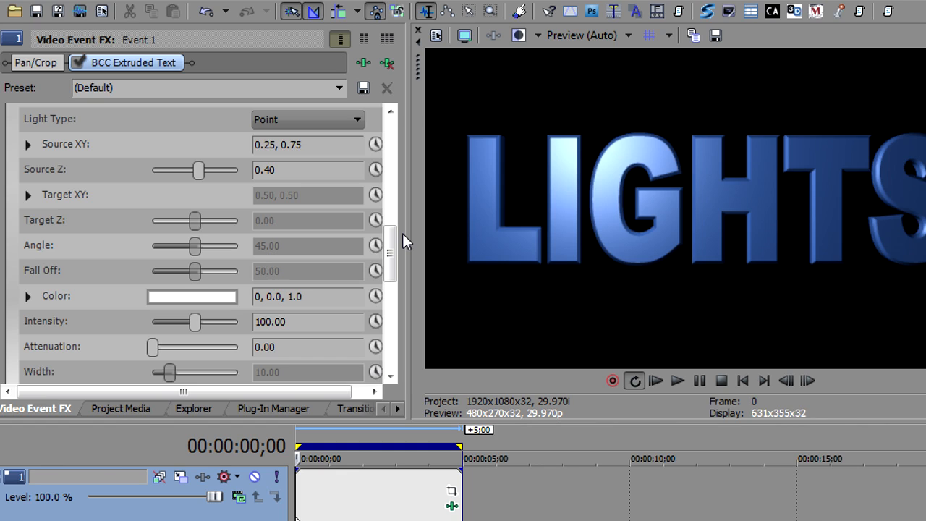
pyautogui.click(27, 147)
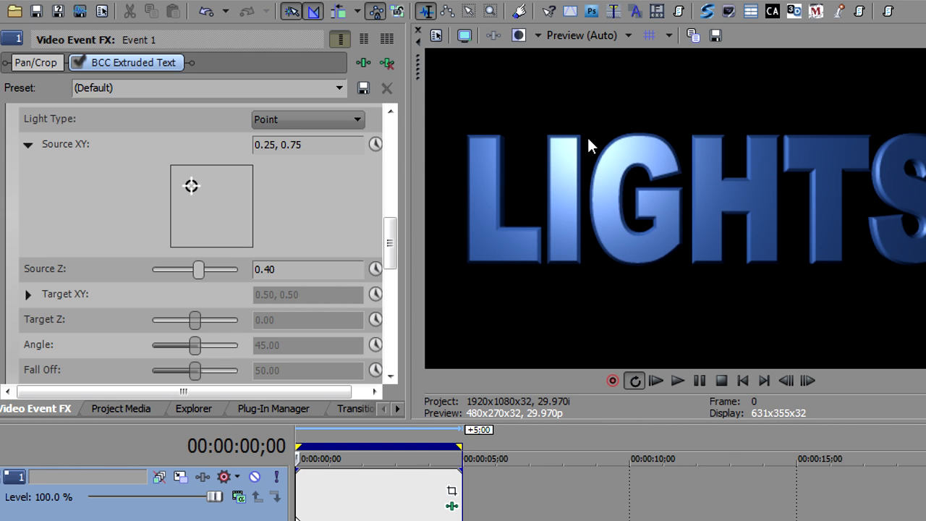
pyautogui.moveTo(190, 184); pyautogui.dragTo(244, 226)
pyautogui.moveTo(179, 228); pyautogui.dragTo(188, 178)
pyautogui.click(183, 226)
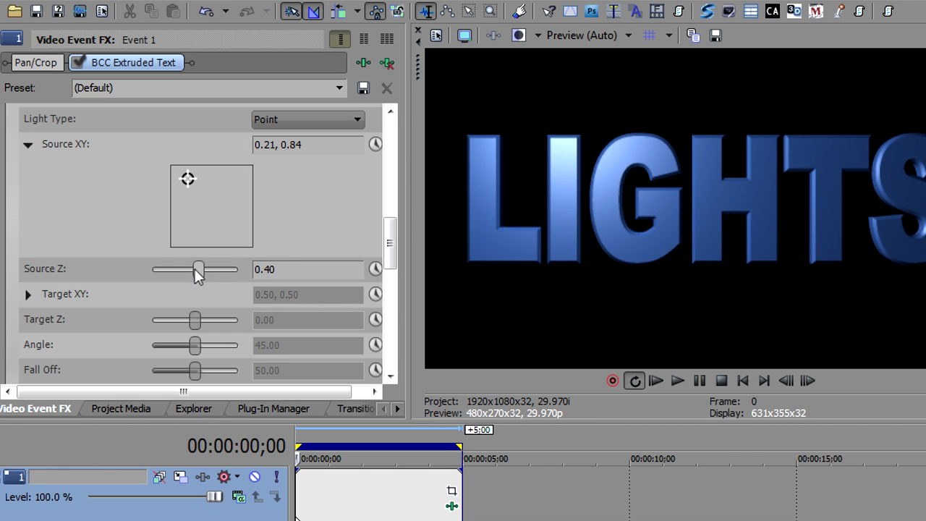
# - Try Source Z values of about 1.05, 0.16 and -1.21 for the first built-in light, and reset it to its default
pyautogui.moveTo(199, 275); pyautogui.dragTo(252, 272)
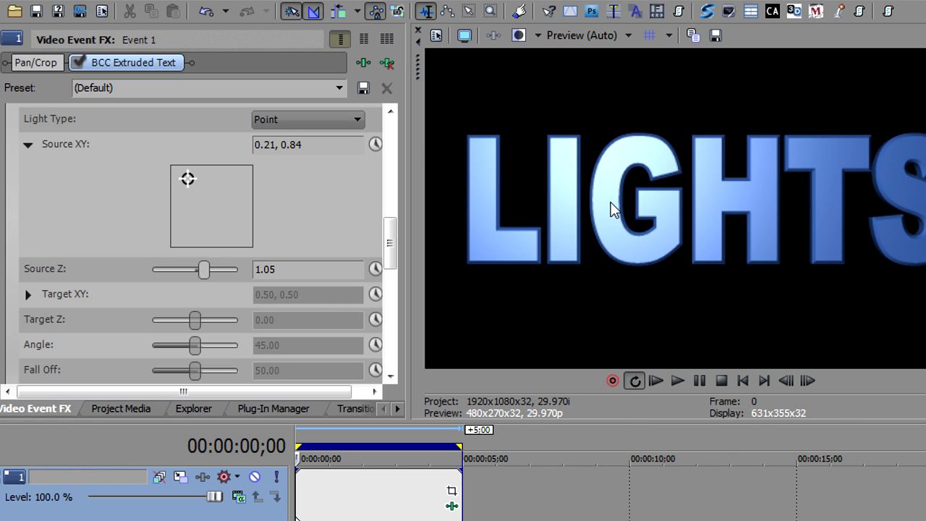
pyautogui.moveTo(206, 272)
pyautogui.mouseDown()
pyautogui.moveTo(185, 270)
pyautogui.moveTo(206, 272)
pyautogui.moveTo(197, 274)
pyautogui.mouseUp()
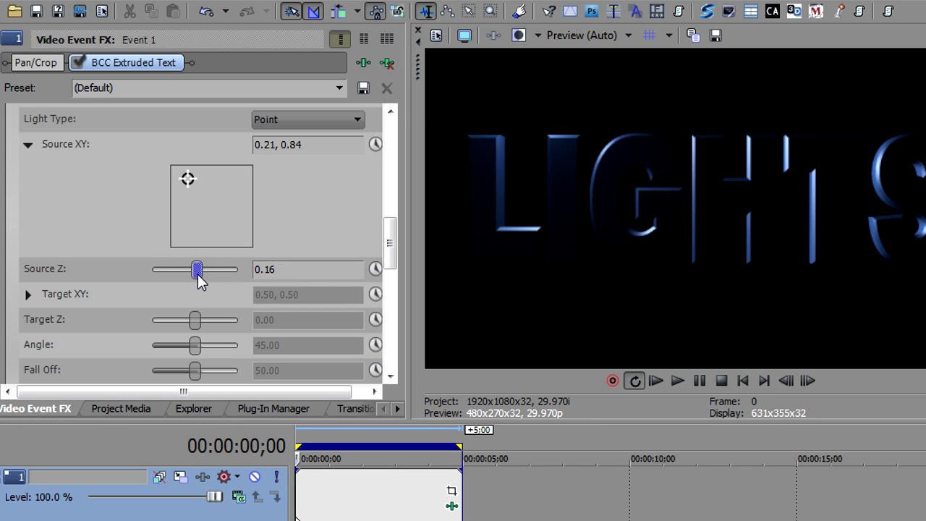
pyautogui.moveTo(198, 274); pyautogui.dragTo(186, 275)
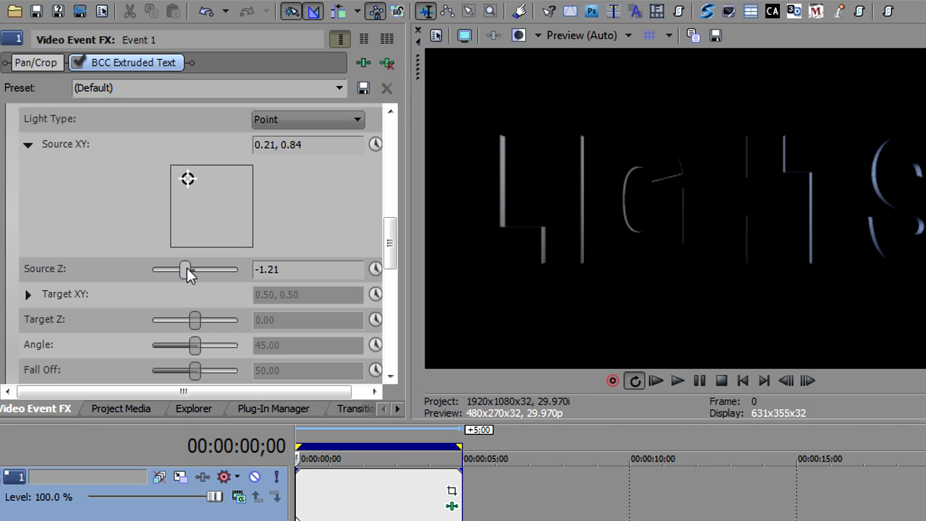
pyautogui.doubleClick(187, 267)
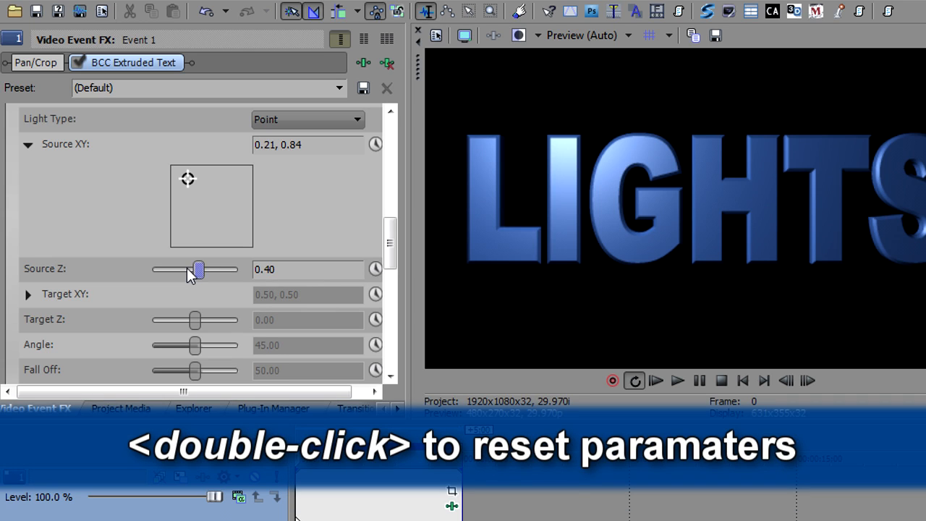
# - Try red and green for the first built-in light's color, and set it to a near-white of 0, 0.0, 0.97
pyautogui.moveTo(390, 244); pyautogui.dragTo(389, 278)
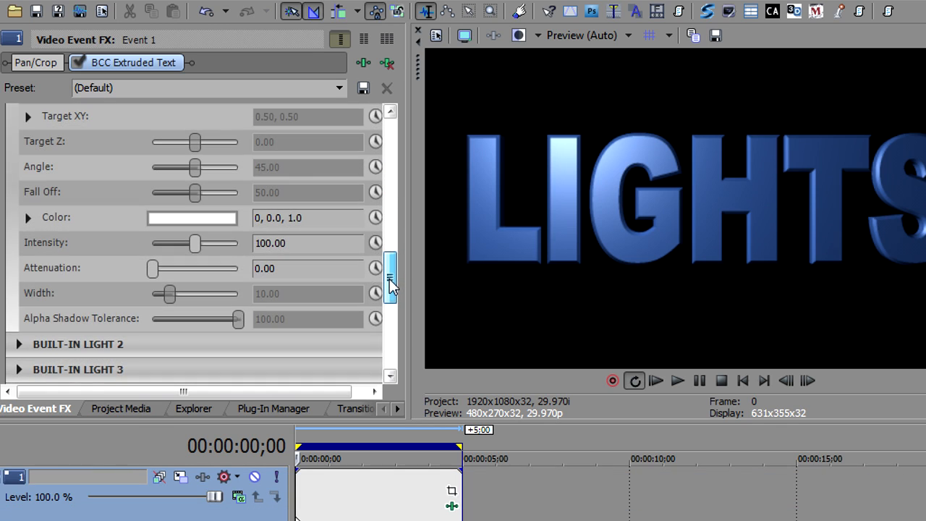
pyautogui.click(172, 219)
pyautogui.click(156, 298)
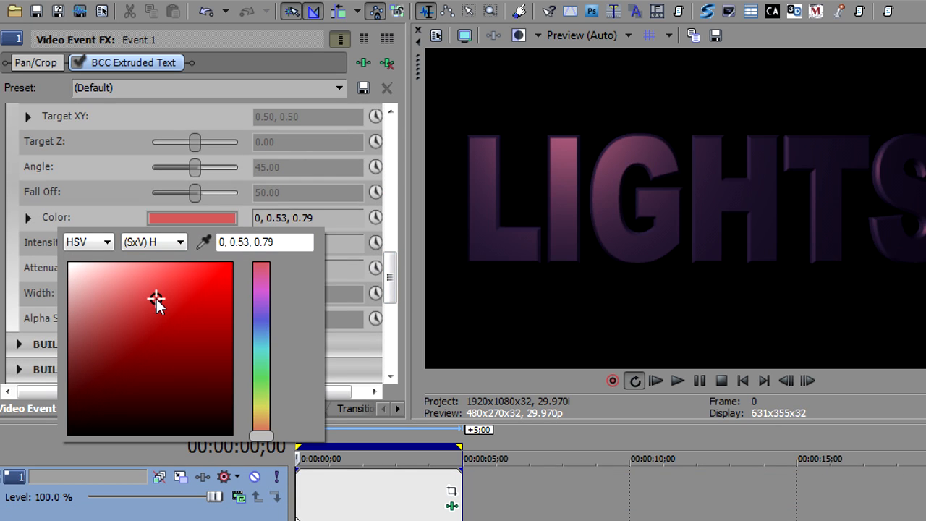
pyautogui.moveTo(267, 397); pyautogui.dragTo(266, 366)
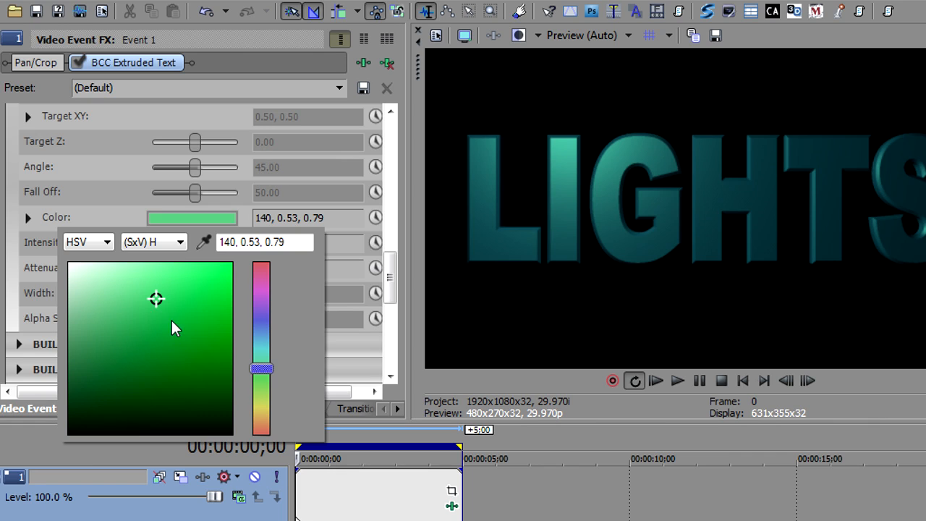
pyautogui.moveTo(149, 297)
pyautogui.mouseDown()
pyautogui.moveTo(87, 293)
pyautogui.moveTo(63, 267)
pyautogui.mouseUp()
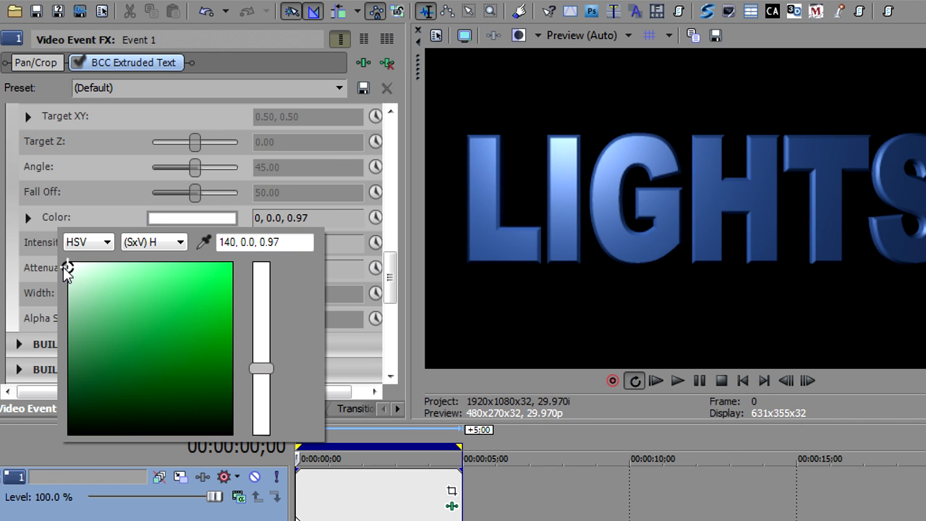
pyautogui.click(79, 218)
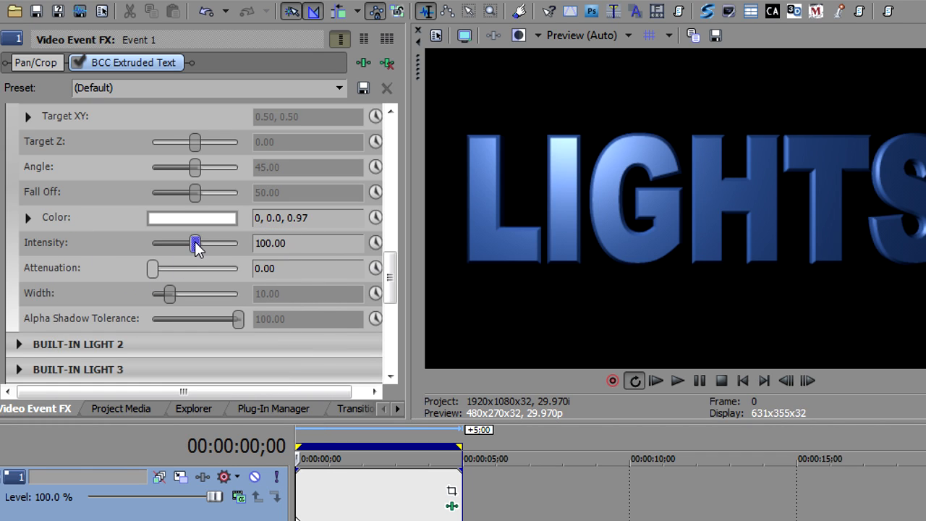
# - Try adjusting the first built-in light's Intensity and raising its Attenuation to about 91.58, and reset the Attenuation to 0
pyautogui.moveTo(195, 243)
pyautogui.mouseDown()
pyautogui.moveTo(176, 244)
pyautogui.moveTo(229, 247)
pyautogui.moveTo(142, 246)
pyautogui.moveTo(192, 246)
pyautogui.mouseUp()
pyautogui.moveTo(148, 272); pyautogui.dragTo(231, 275)
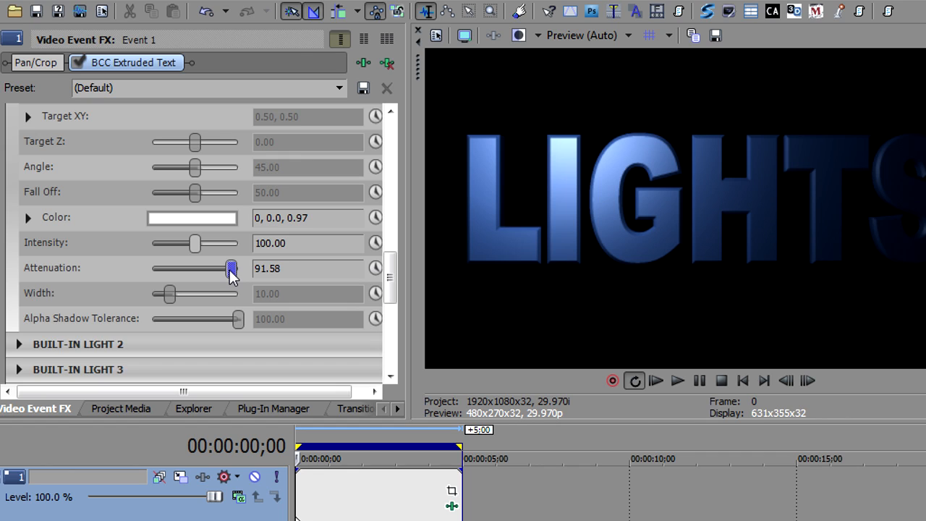
pyautogui.moveTo(230, 276)
pyautogui.mouseDown()
pyautogui.moveTo(238, 277)
pyautogui.moveTo(223, 273)
pyautogui.mouseUp()
pyautogui.doubleClick(219, 266)
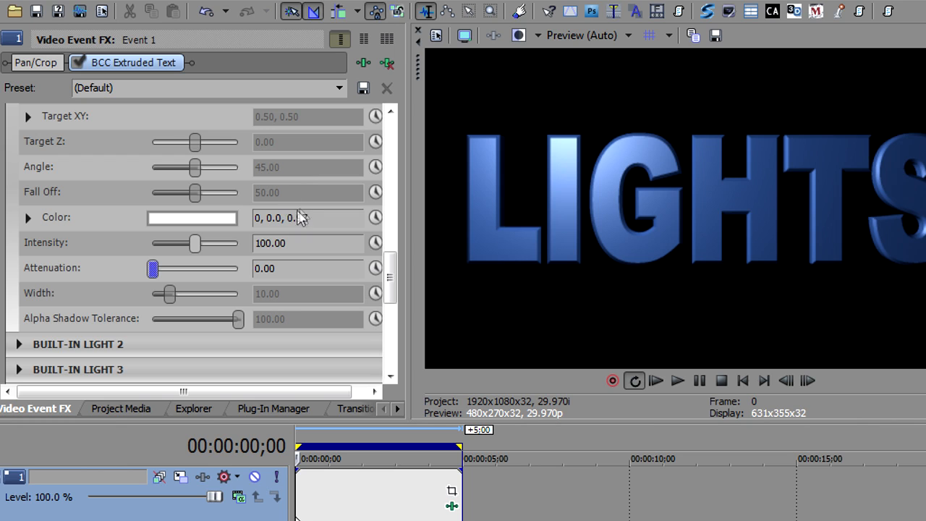
# - Set the first built-in light's Light Type to Spot and move its Source XY to about 0.15, 0.64
pyautogui.moveTo(390, 286); pyautogui.dragTo(390, 247)
pyautogui.click(319, 130)
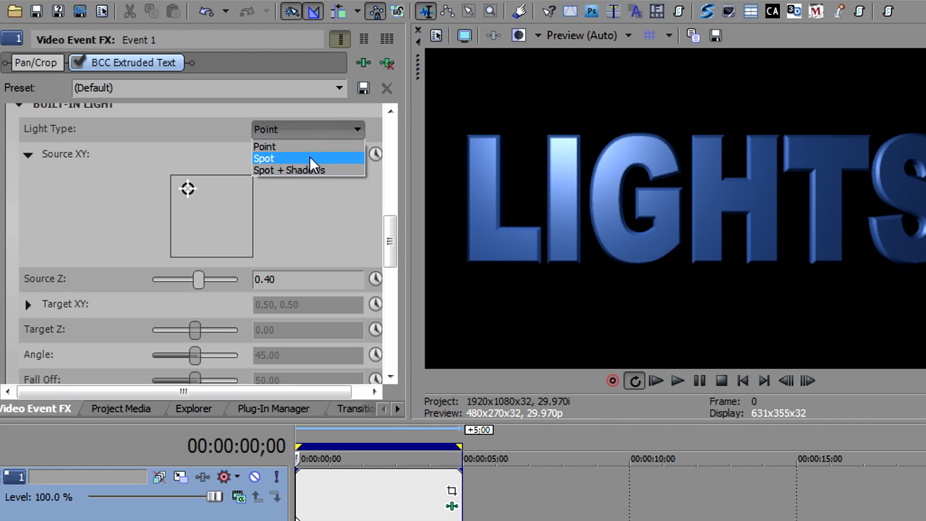
pyautogui.click(311, 156)
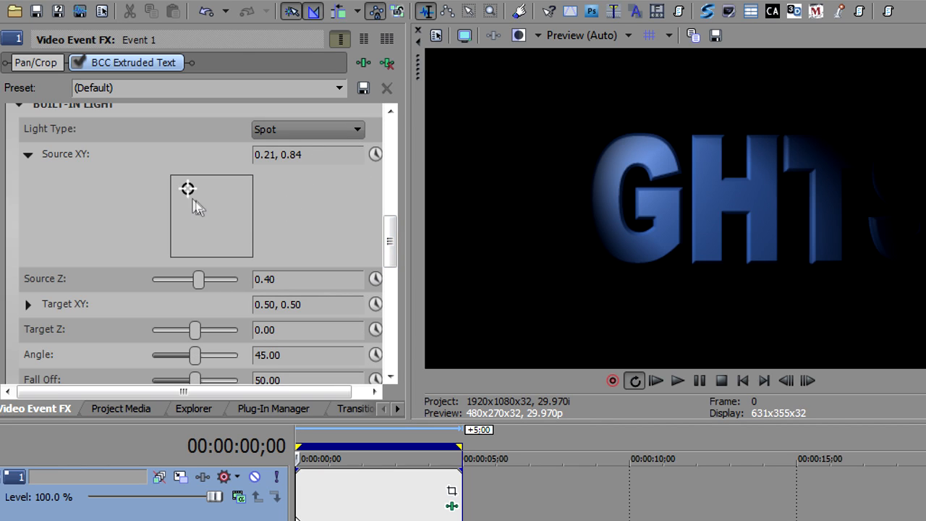
pyautogui.moveTo(187, 189)
pyautogui.mouseDown()
pyautogui.moveTo(186, 220)
pyautogui.moveTo(247, 228)
pyautogui.moveTo(207, 222)
pyautogui.moveTo(184, 204)
pyautogui.mouseUp()
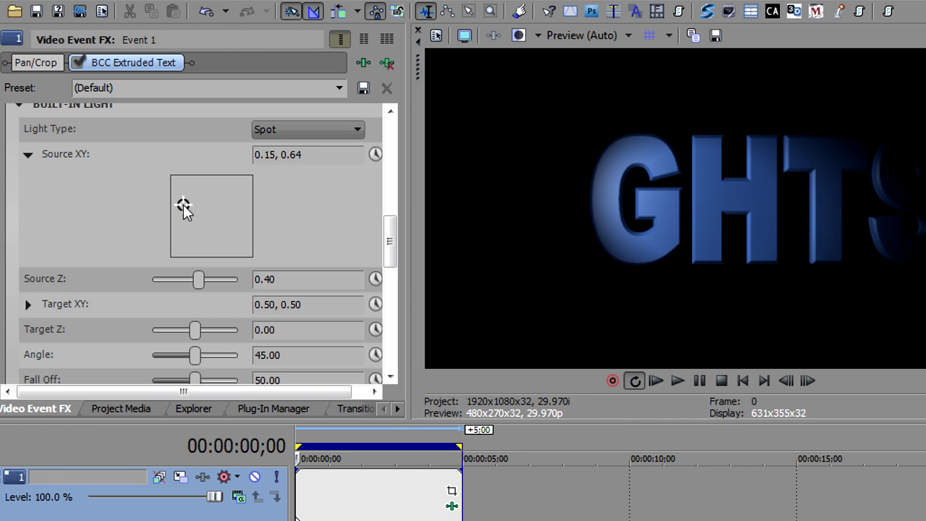
# - Move the spot light's target and source around the text, leaving Source XY at about 0.50, 0.46 and Target XY at about 0.49, 0.51
pyautogui.click(27, 304)
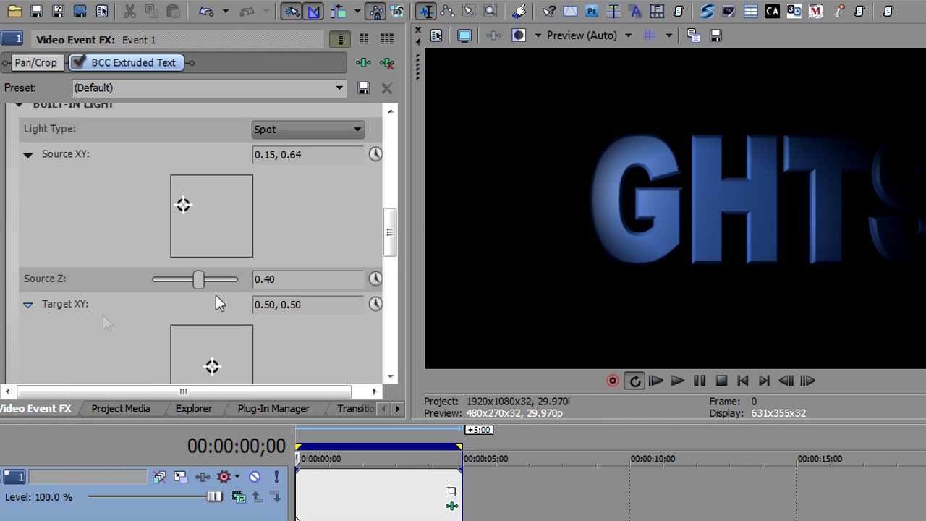
pyautogui.scroll(-1, 387, 228)
pyautogui.scroll(-3, 387, 229)
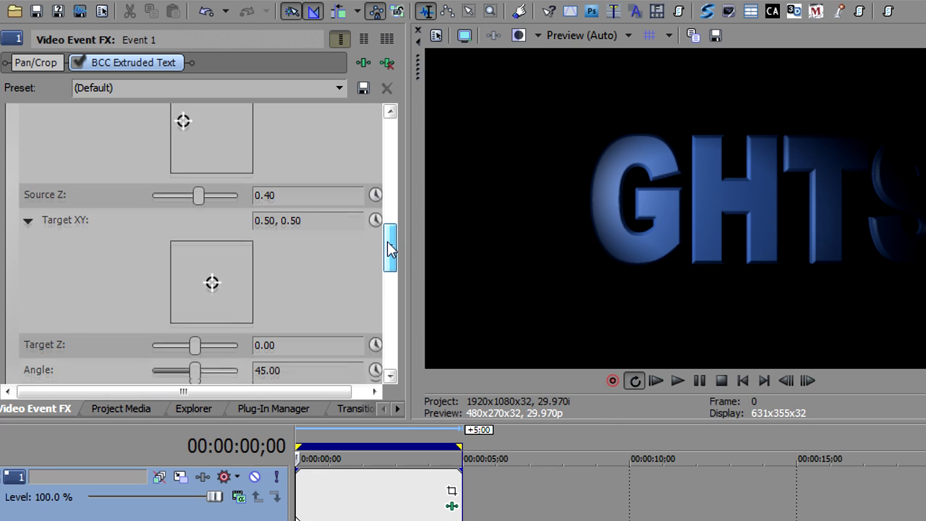
pyautogui.moveTo(212, 244); pyautogui.dragTo(185, 240)
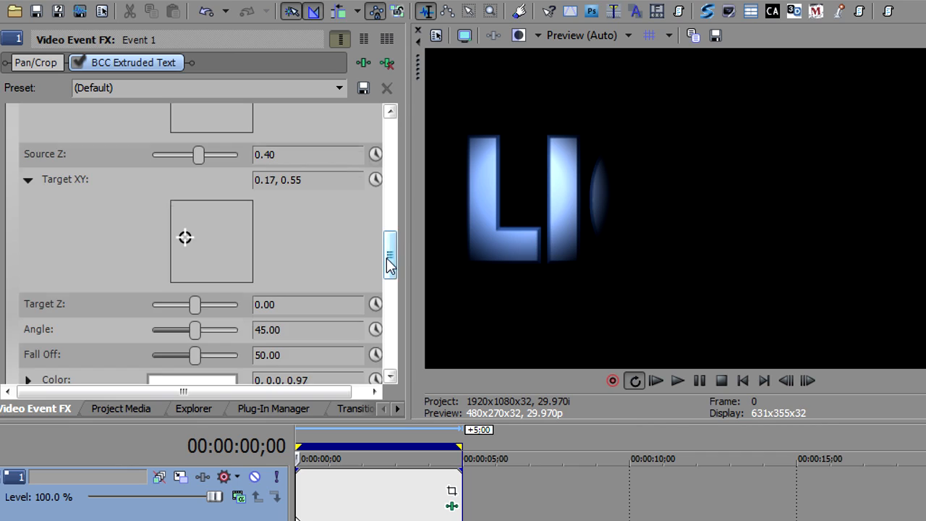
pyautogui.moveTo(387, 258); pyautogui.dragTo(390, 247)
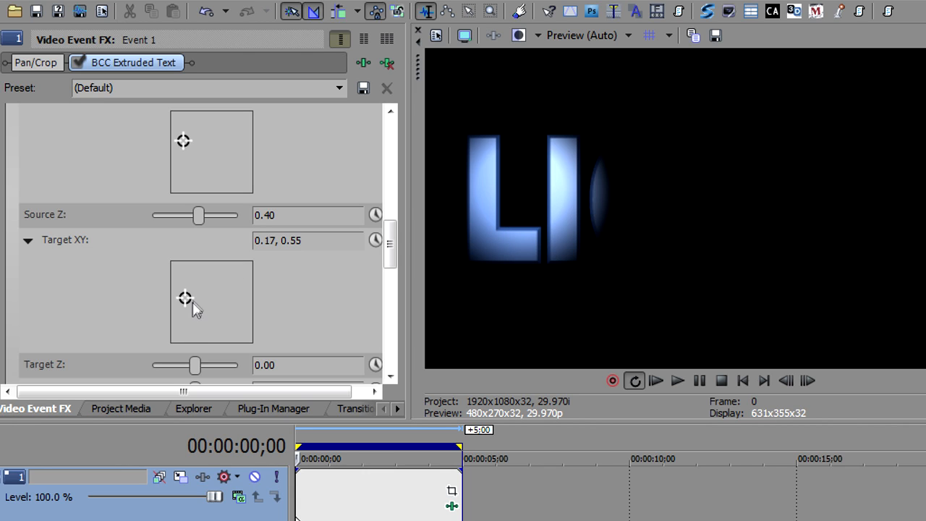
pyautogui.moveTo(188, 303); pyautogui.dragTo(225, 296)
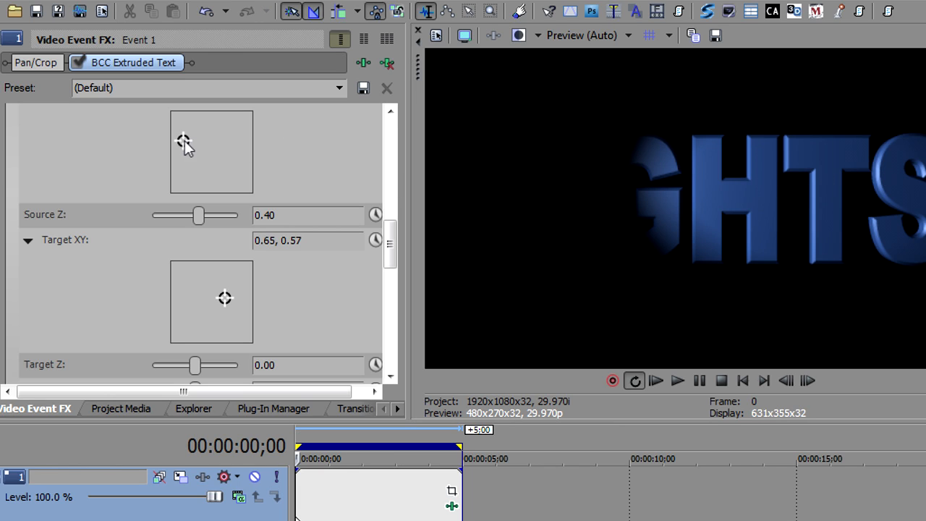
pyautogui.moveTo(188, 140); pyautogui.dragTo(239, 140)
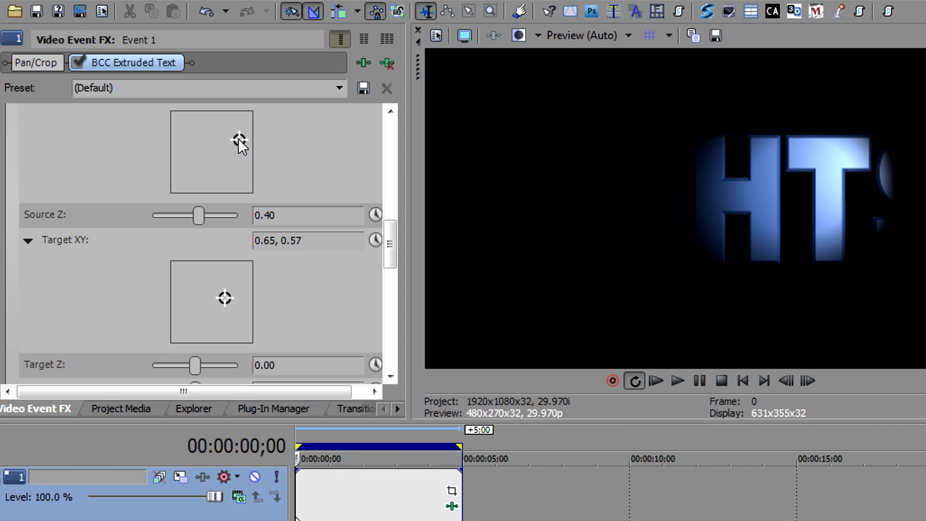
pyautogui.moveTo(234, 138); pyautogui.dragTo(212, 156)
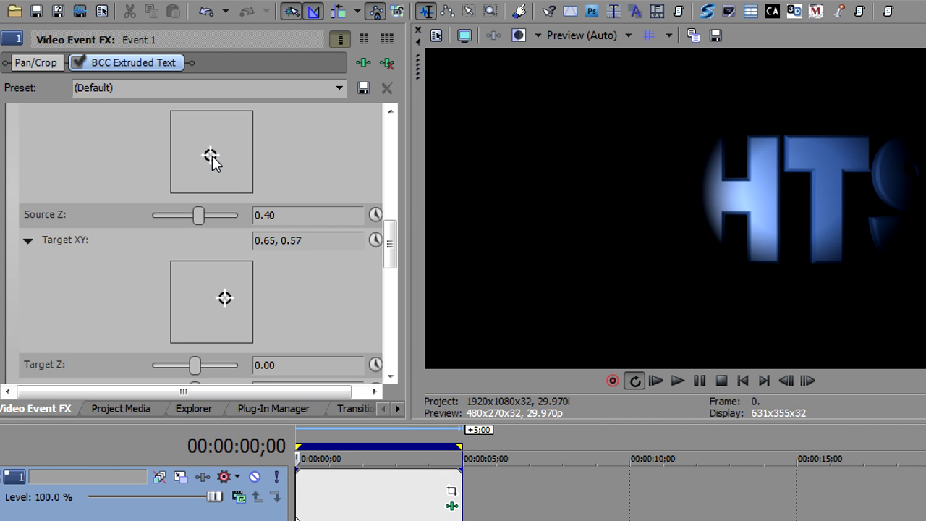
pyautogui.moveTo(225, 297); pyautogui.dragTo(212, 302)
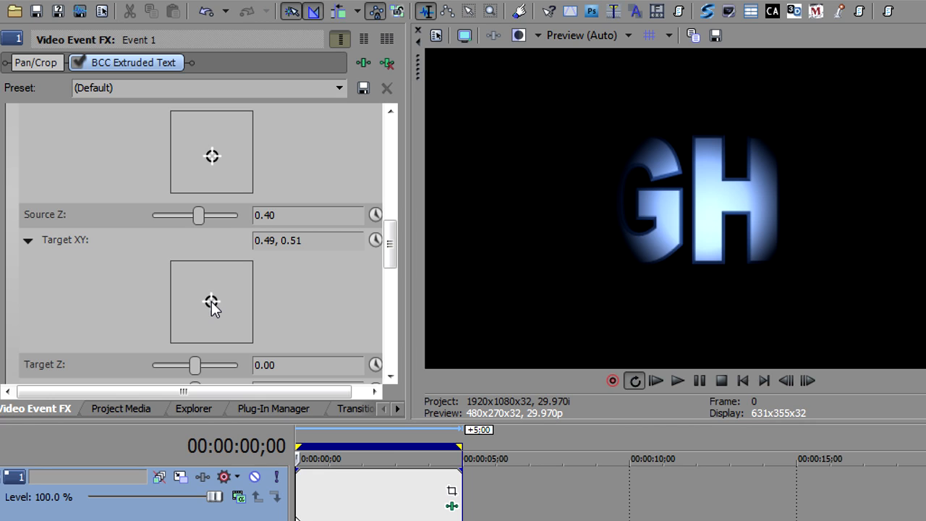
# - Try a Fall Off of 0 and an Angle of about 27.47, and leave Angle at about 51.16 and Fall Off at about 25.26
pyautogui.moveTo(390, 227); pyautogui.dragTo(391, 258)
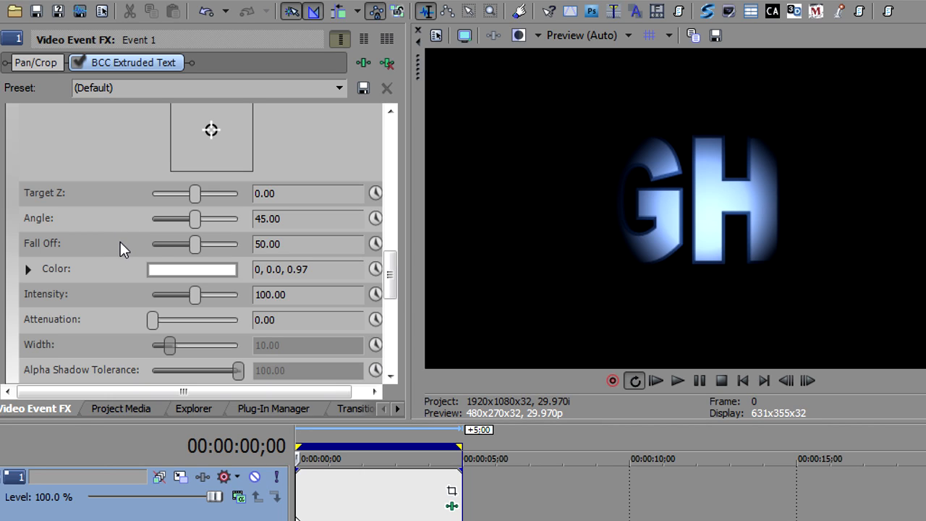
pyautogui.moveTo(195, 247); pyautogui.dragTo(126, 246)
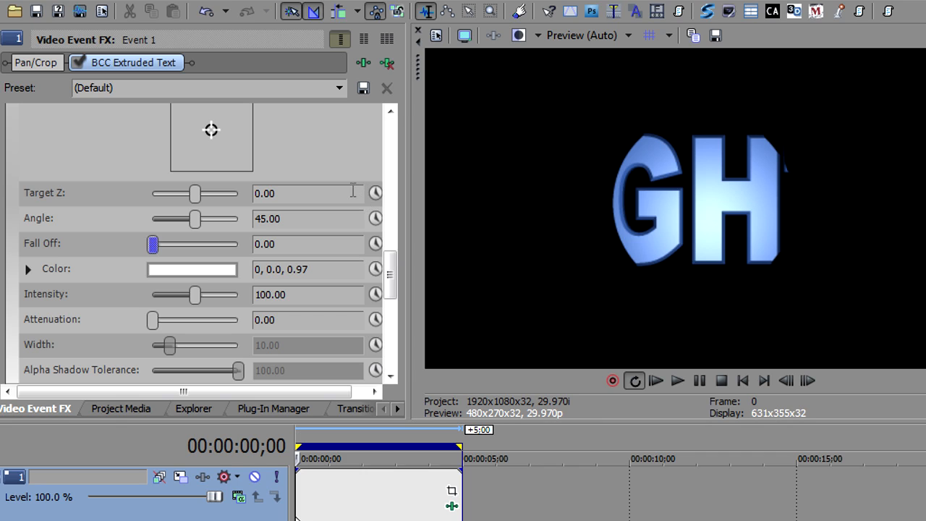
pyautogui.moveTo(194, 219); pyautogui.dragTo(146, 257)
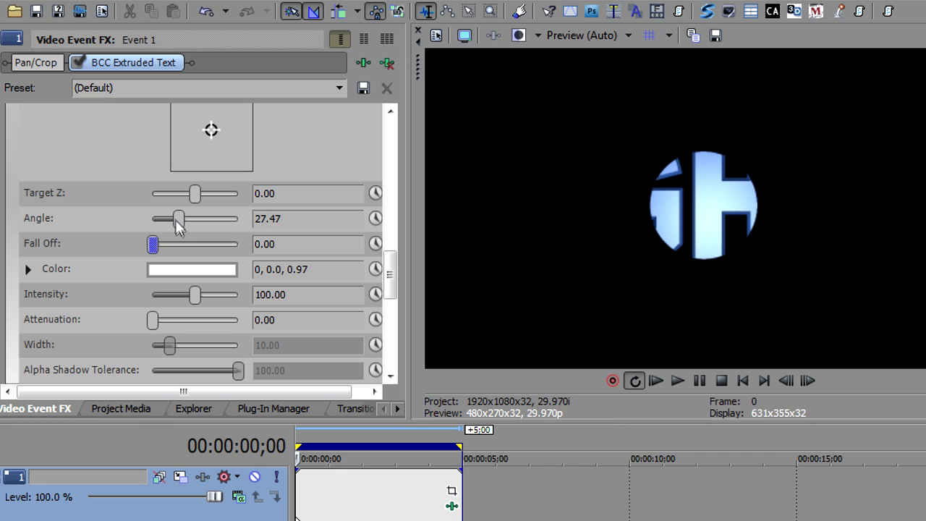
pyautogui.moveTo(177, 222); pyautogui.dragTo(246, 221)
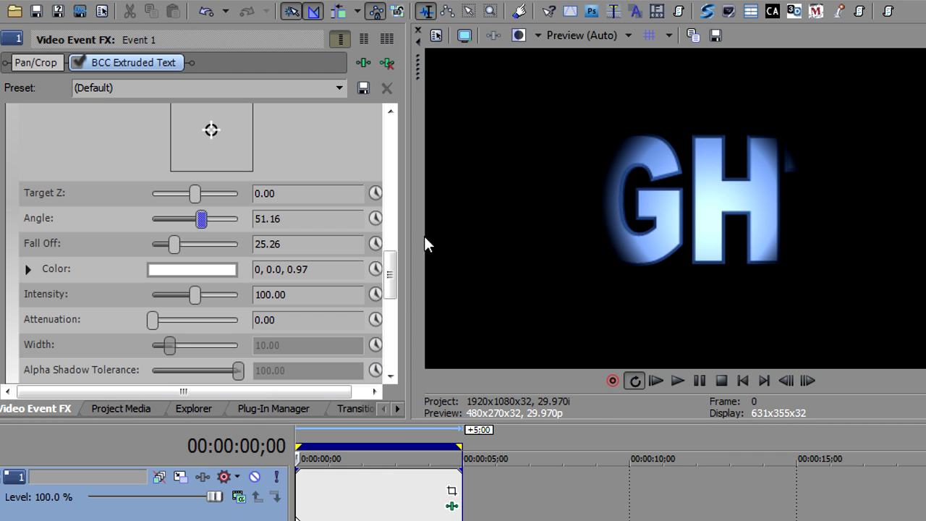
# - Try the Spot + Shadows light type on the first built-in light and return it to Spot
pyautogui.moveTo(391, 265); pyautogui.dragTo(391, 230)
pyautogui.click(300, 152)
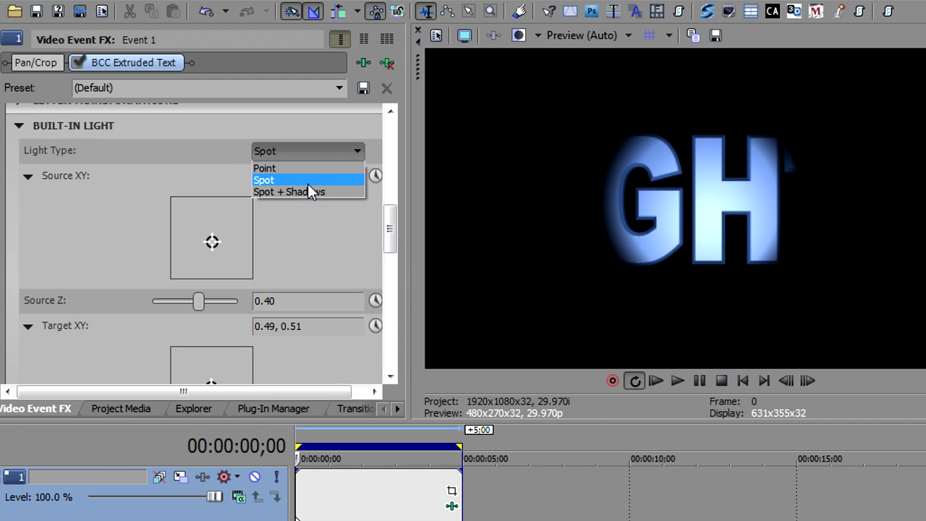
pyautogui.click(312, 190)
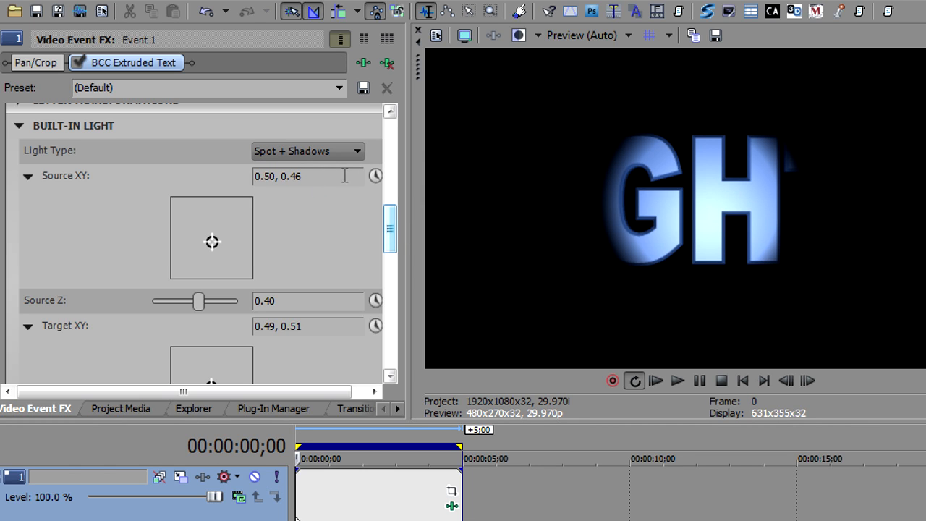
pyautogui.moveTo(389, 230)
pyautogui.mouseDown()
pyautogui.moveTo(388, 203)
pyautogui.moveTo(387, 219)
pyautogui.mouseUp()
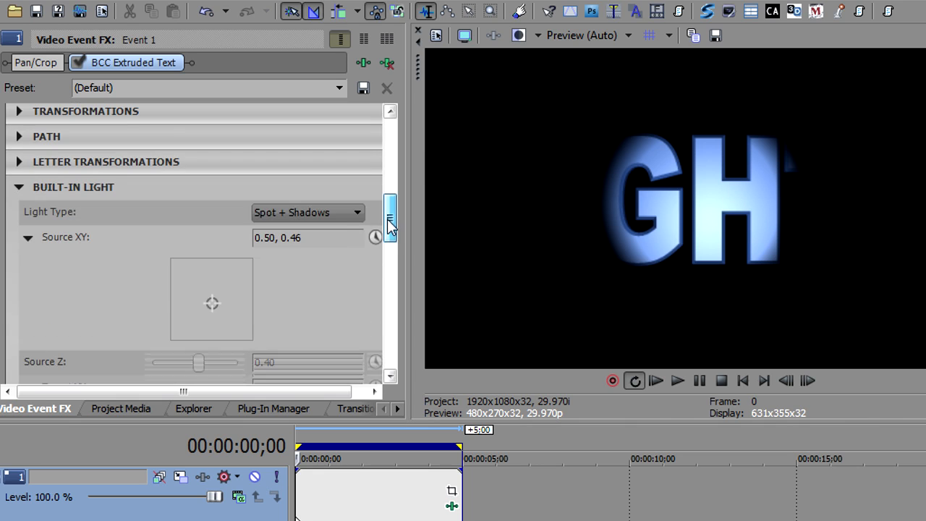
pyautogui.click(328, 214)
pyautogui.click(321, 237)
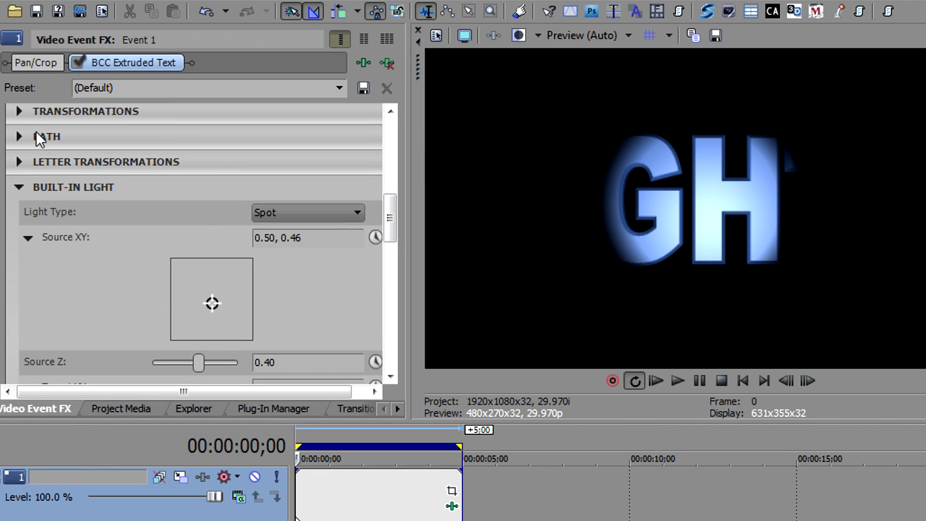
# - Set the text's Rotate Y to about 34.86 and its Master Scale to about 165.05 in the transformations
pyautogui.click(19, 113)
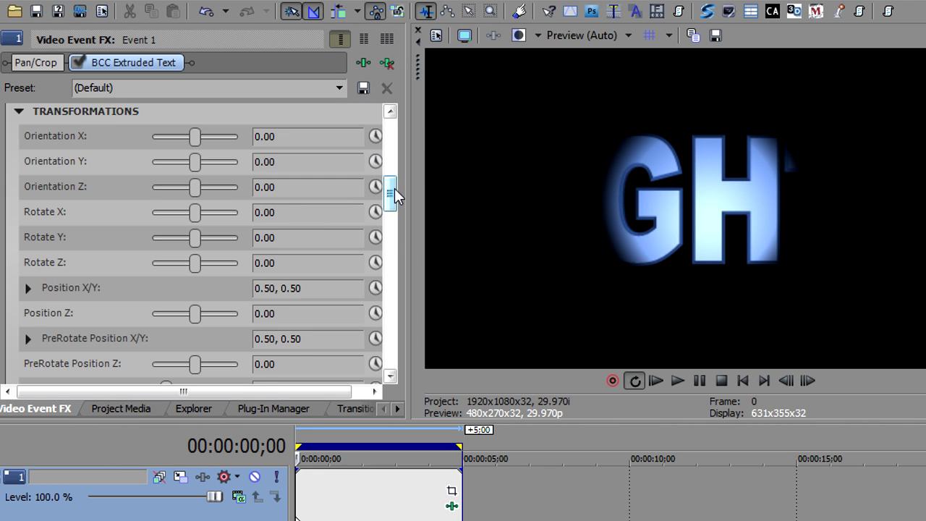
pyautogui.scroll(-2, 394, 194)
pyautogui.moveTo(197, 203); pyautogui.dragTo(216, 210)
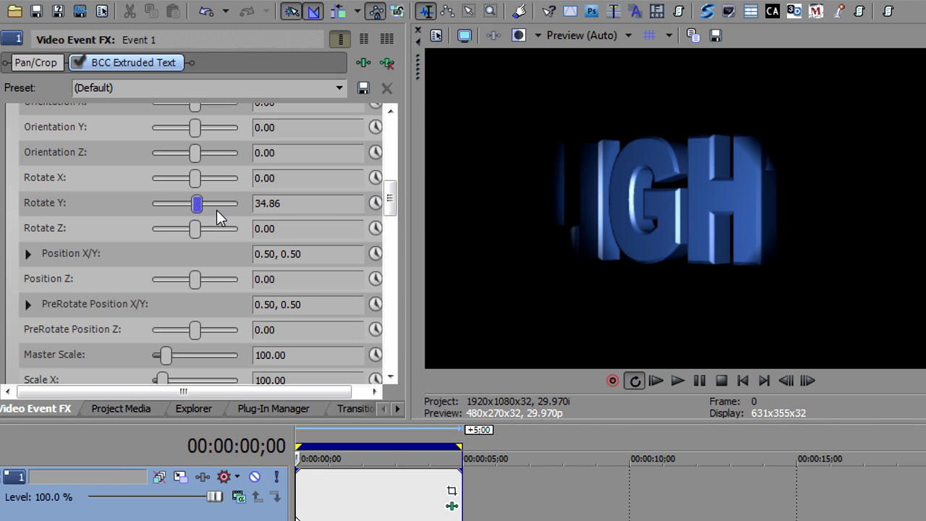
pyautogui.scroll(-4, 391, 206)
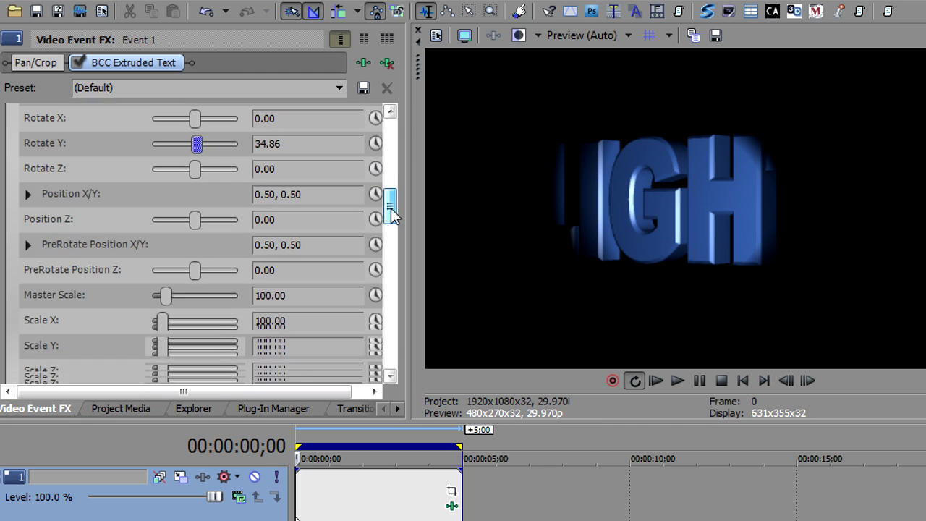
pyautogui.moveTo(165, 289); pyautogui.dragTo(257, 336)
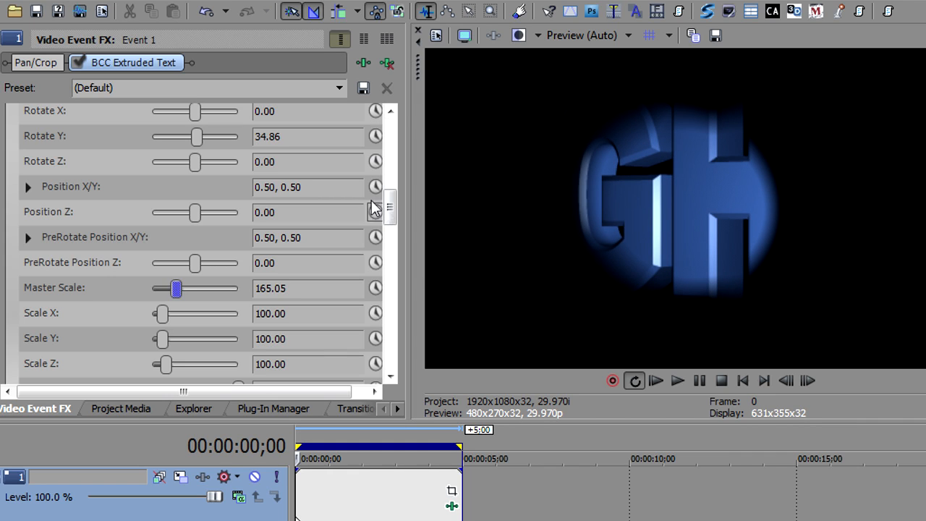
# - Raise the first built-in light's Source XY to about 0.52, 0.72 and change its Light Type to Spot + Shadows
pyautogui.moveTo(393, 205); pyautogui.dragTo(390, 269)
pyautogui.moveTo(211, 182); pyautogui.dragTo(213, 161)
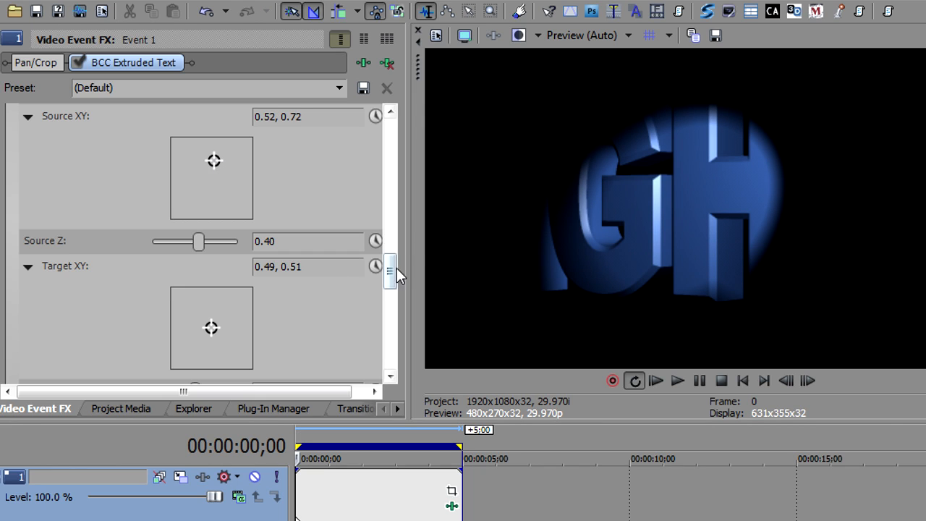
pyautogui.moveTo(392, 269); pyautogui.dragTo(389, 257)
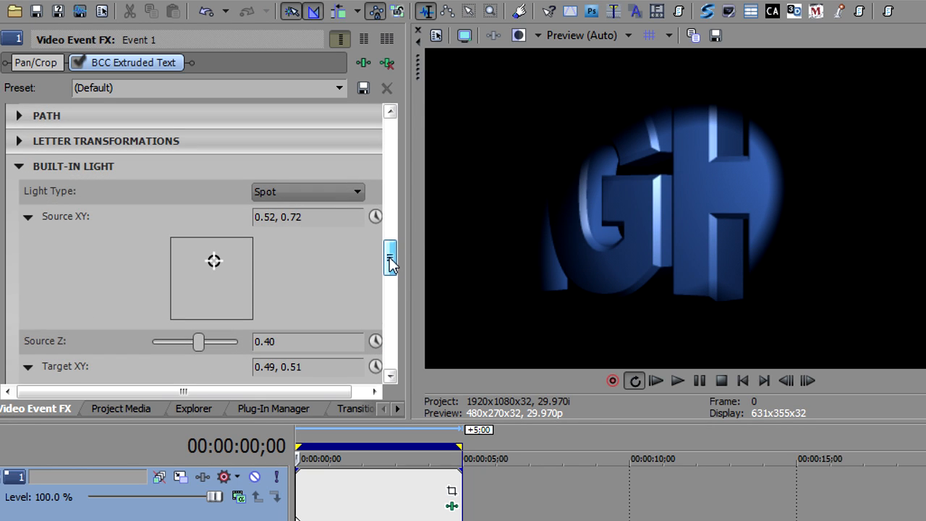
pyautogui.click(326, 197)
pyautogui.click(325, 232)
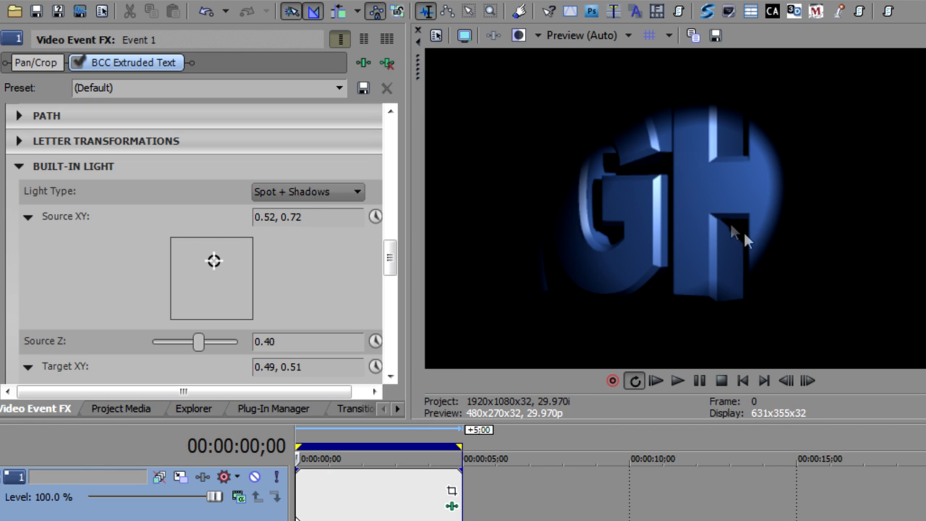
# - Compare the first built-in light as Spot and as Spot + Shadows, and set its Light Type to Point
pyautogui.click(309, 192)
pyautogui.click(300, 221)
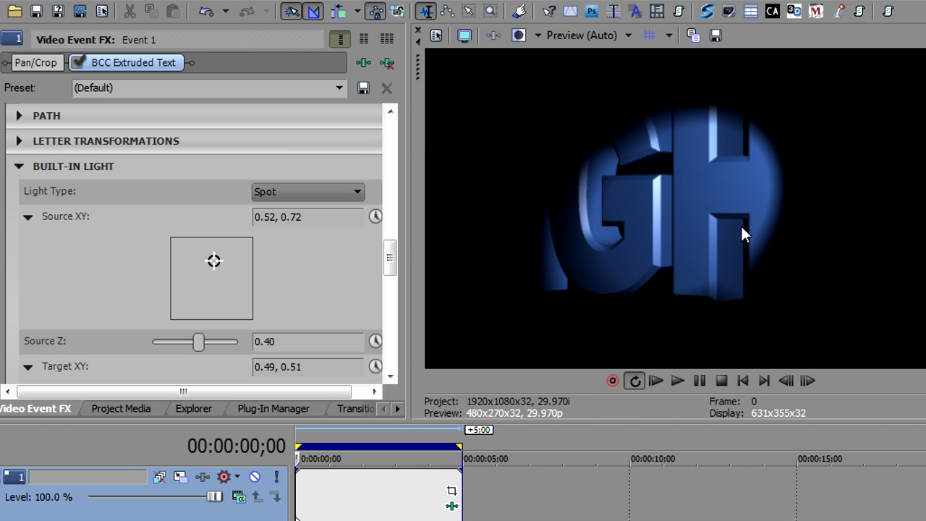
pyautogui.click(317, 194)
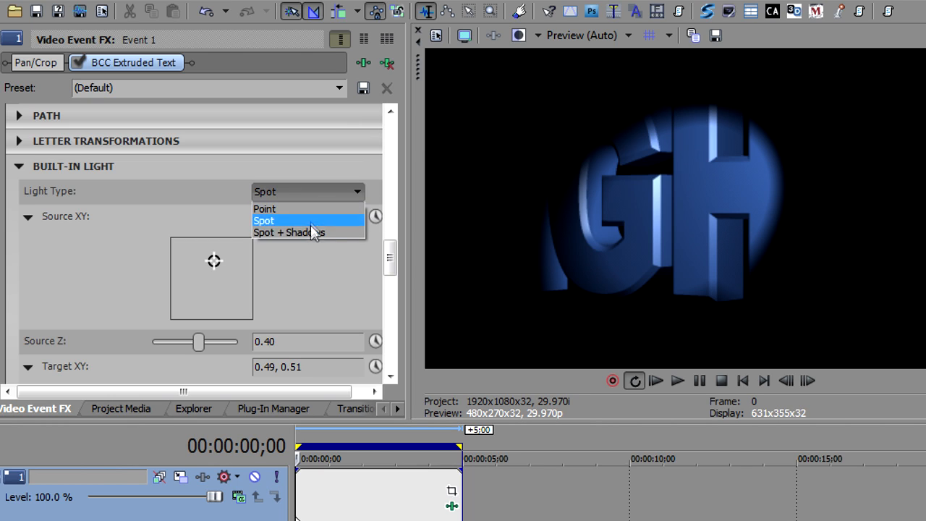
pyautogui.click(311, 228)
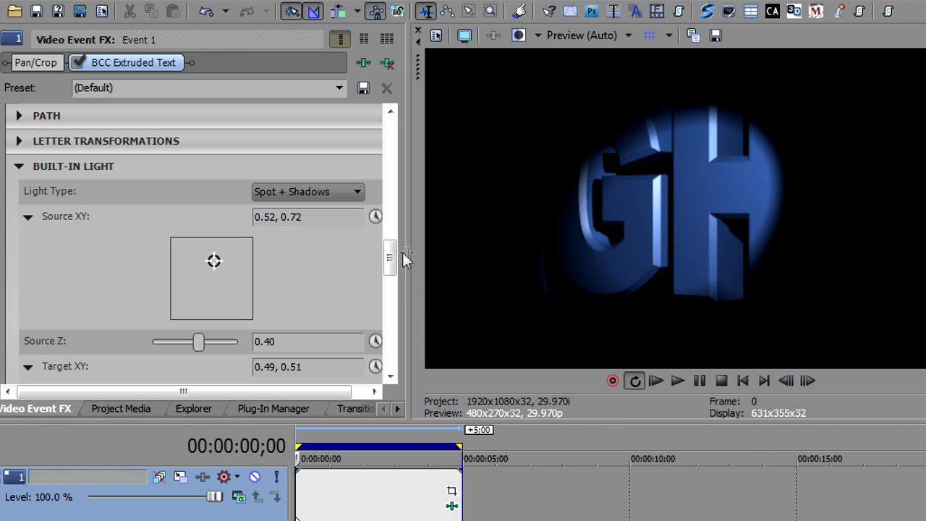
pyautogui.moveTo(387, 251); pyautogui.dragTo(403, 275)
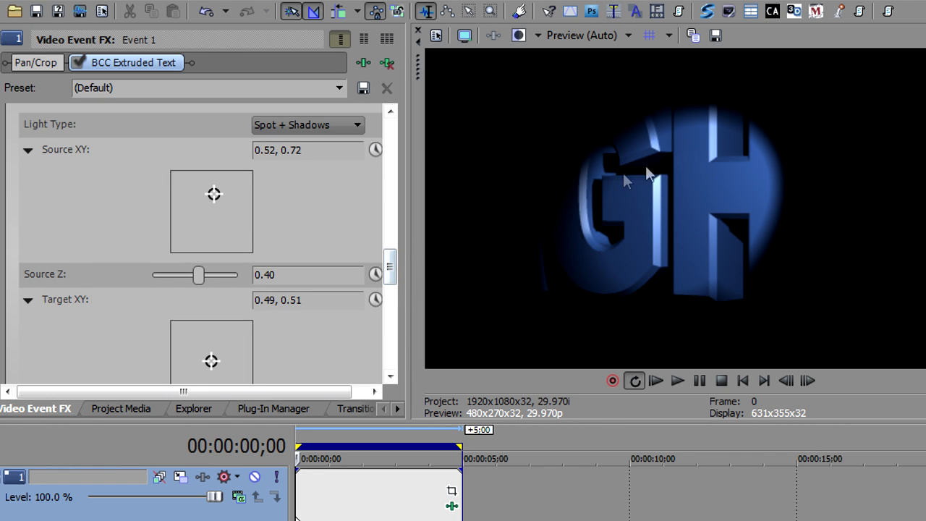
pyautogui.click(332, 126)
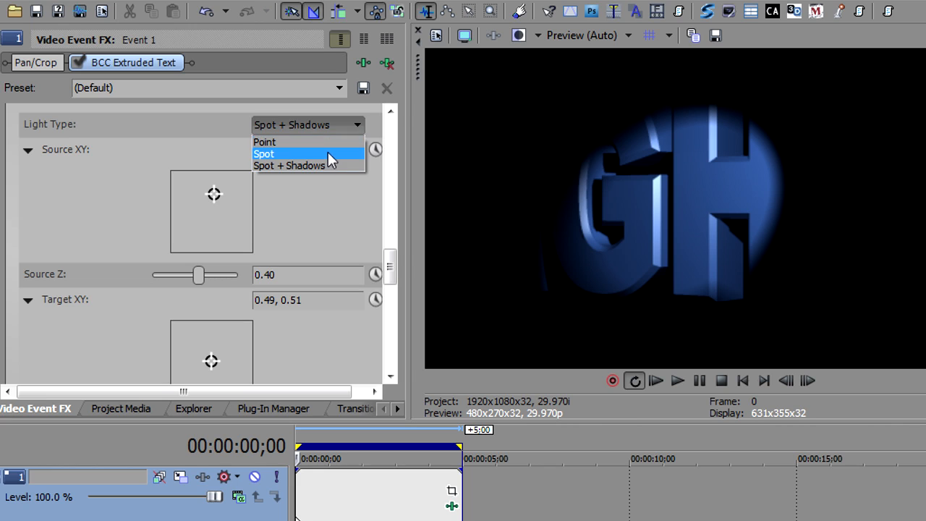
pyautogui.click(328, 153)
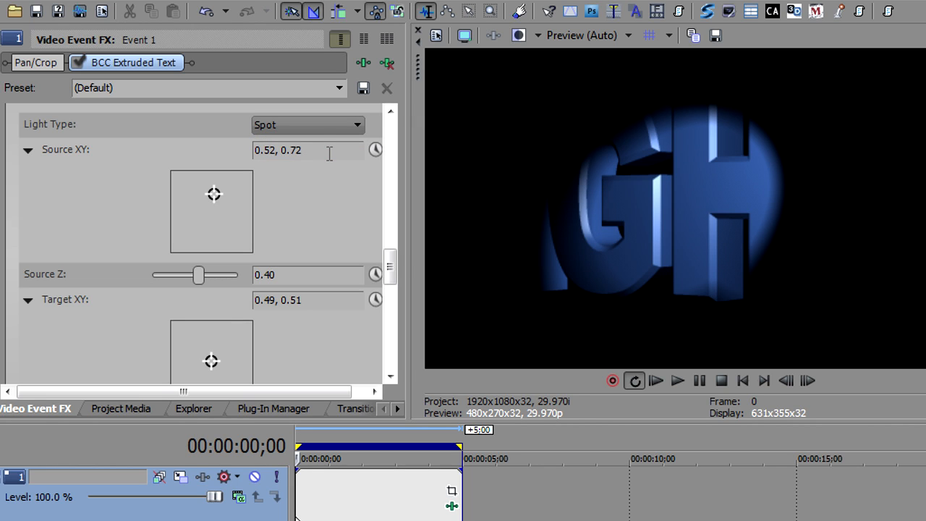
pyautogui.click(317, 127)
pyautogui.click(300, 142)
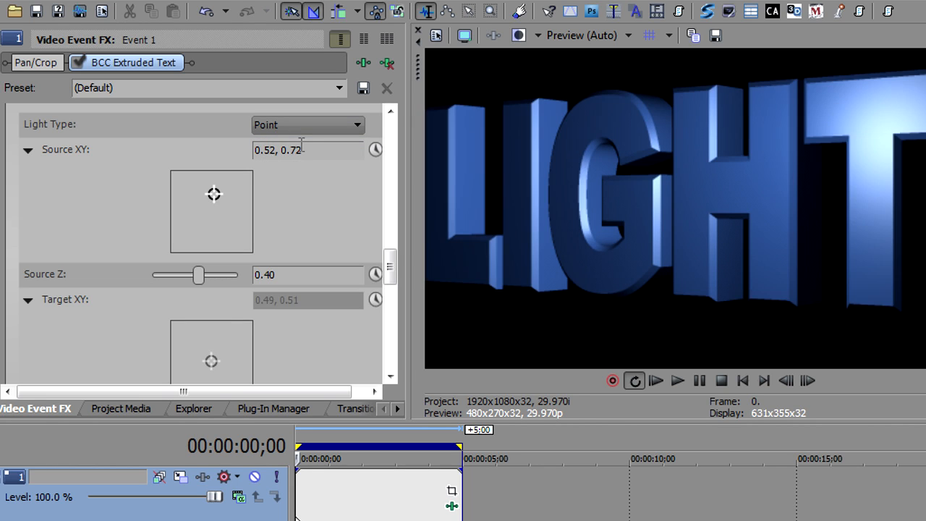
# - Reset the text's Rotate Y to 0.00 and reduce its Master Scale in the transformations
pyautogui.moveTo(390, 263); pyautogui.dragTo(396, 202)
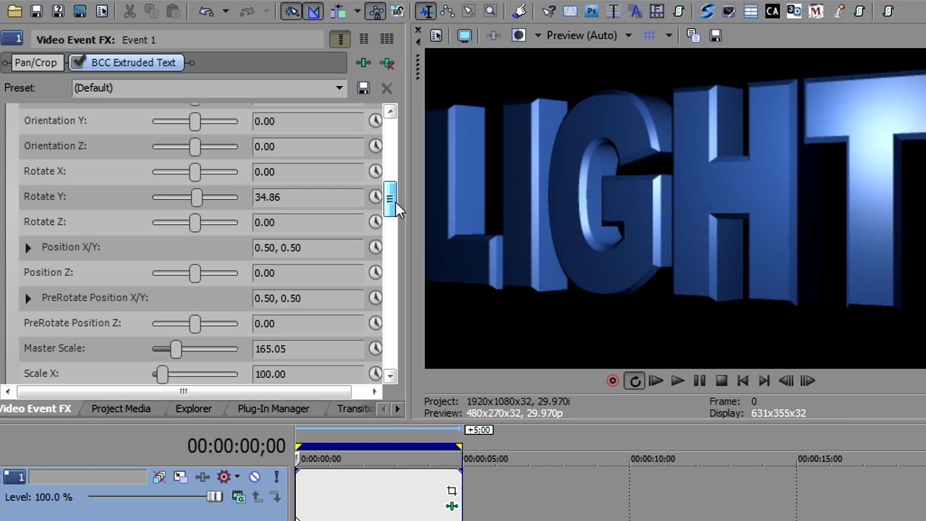
pyautogui.doubleClick(196, 197)
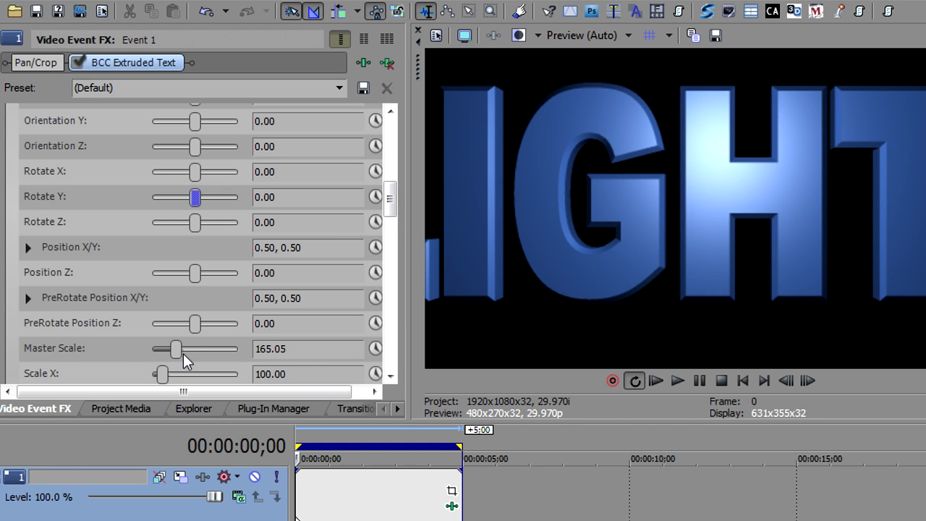
pyautogui.moveTo(96, 353); pyautogui.dragTo(77, 355)
# - Set the built-in camera's Camera Model to Orbit and its Orbit Spin to about 125.81
pyautogui.moveTo(389, 197); pyautogui.dragTo(387, 235)
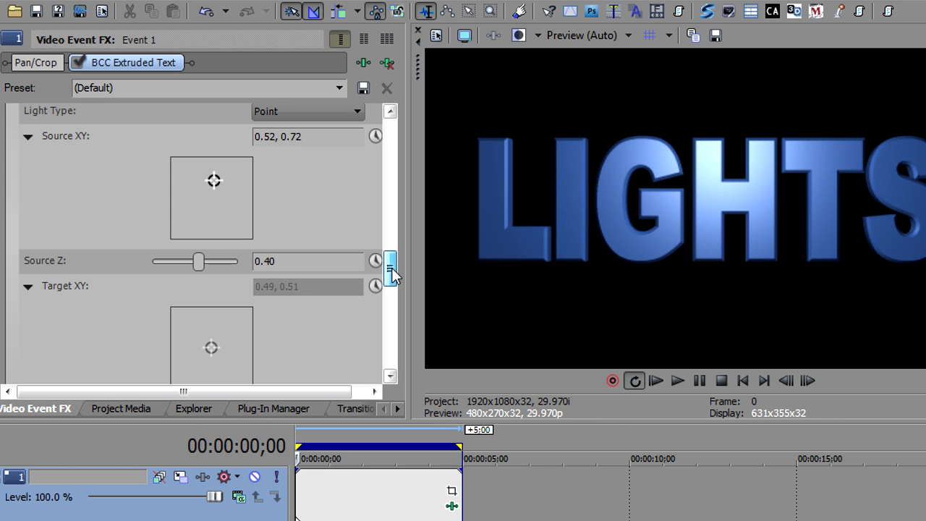
pyautogui.moveTo(391, 269); pyautogui.dragTo(399, 315)
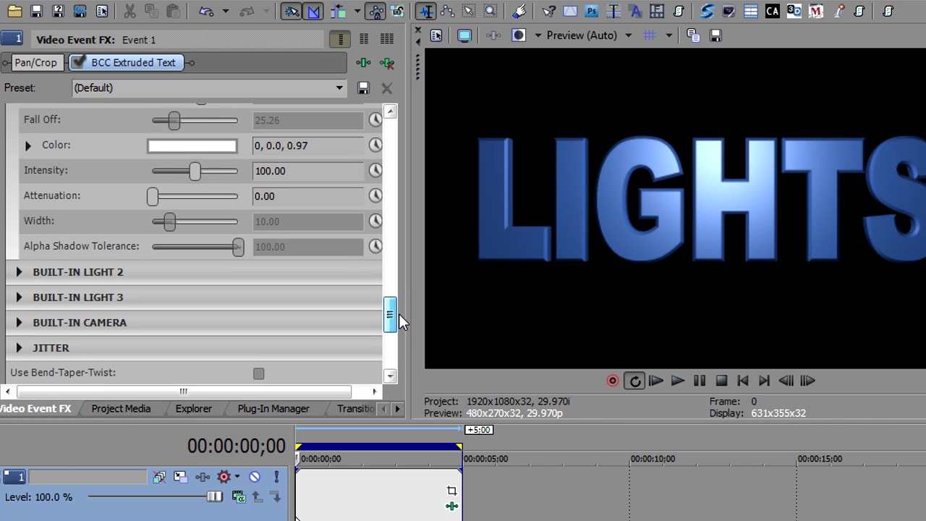
pyautogui.click(21, 323)
pyautogui.moveTo(390, 281); pyautogui.dragTo(390, 304)
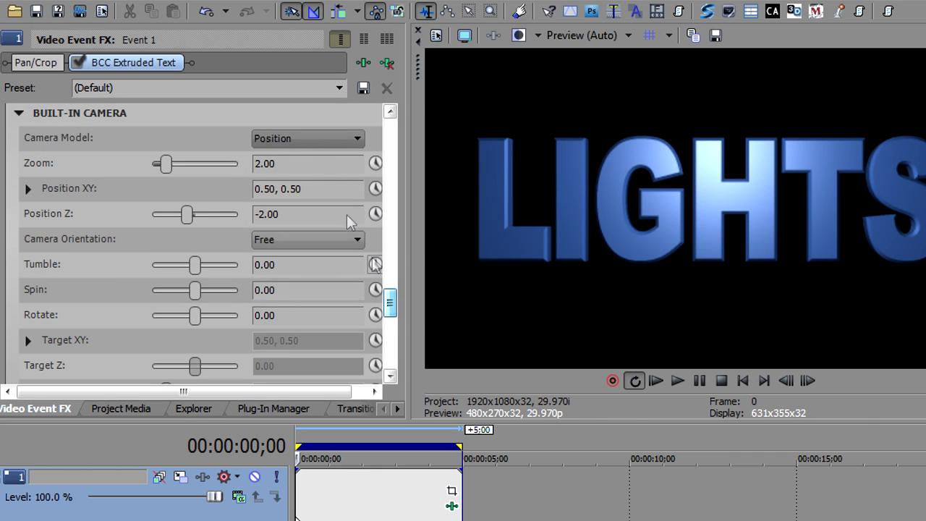
pyautogui.click(299, 141)
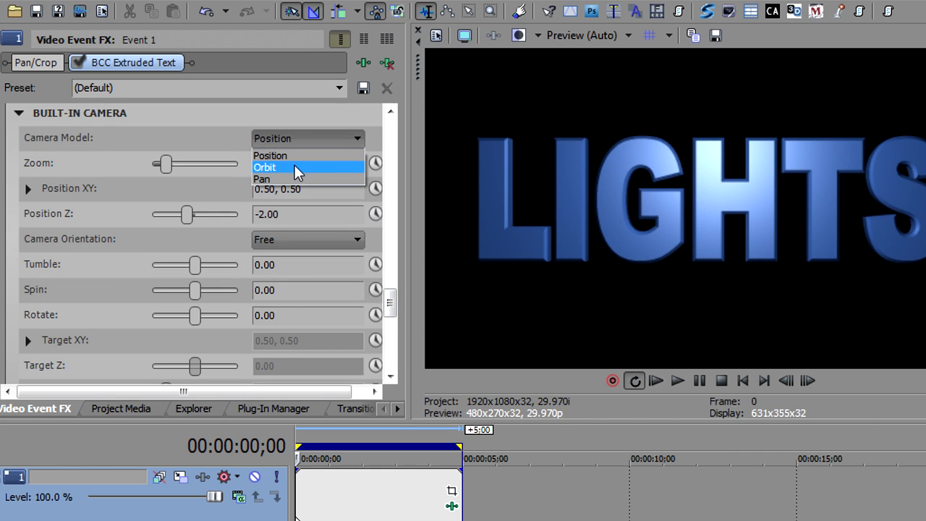
pyautogui.click(295, 166)
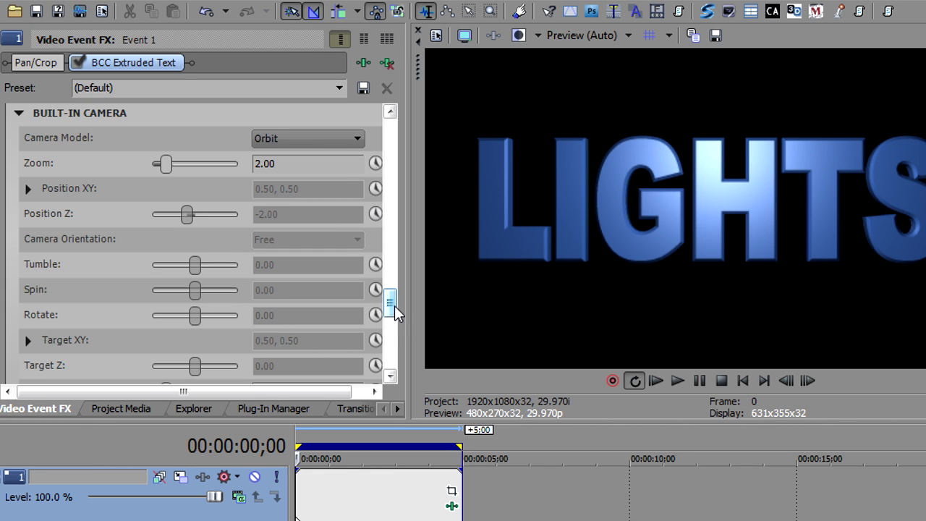
pyautogui.moveTo(390, 306); pyautogui.dragTo(389, 323)
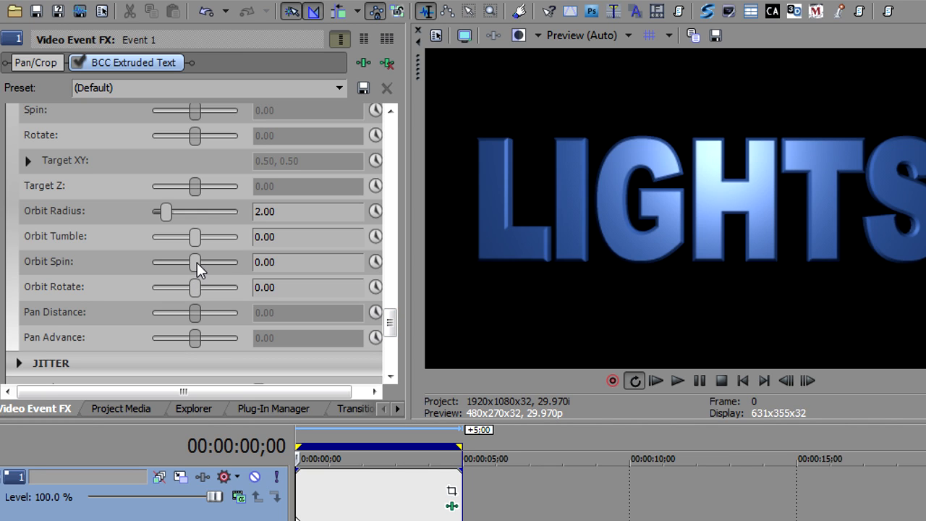
pyautogui.moveTo(197, 262); pyautogui.dragTo(271, 274)
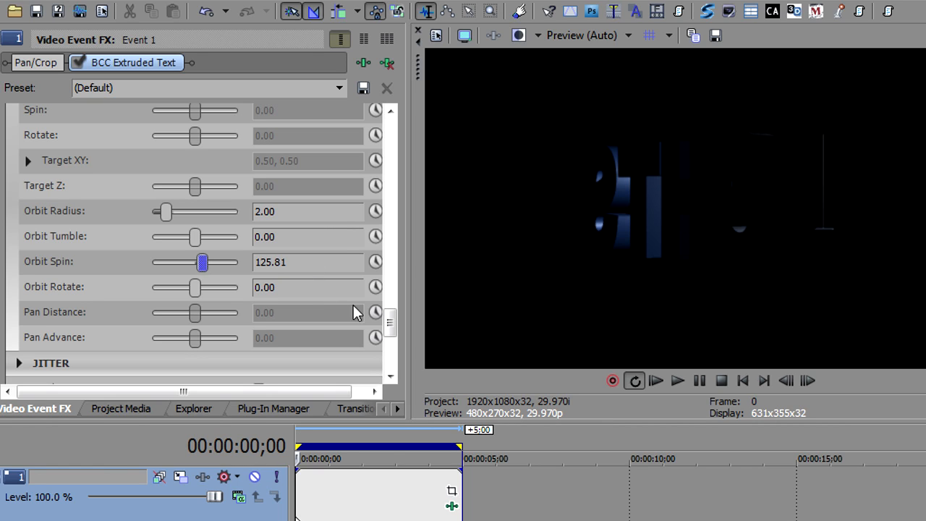
# - Enable Built-in Light 2 and move its Source Z behind the text to about -0.37
pyautogui.moveTo(389, 323); pyautogui.dragTo(391, 136)
pyautogui.click(259, 241)
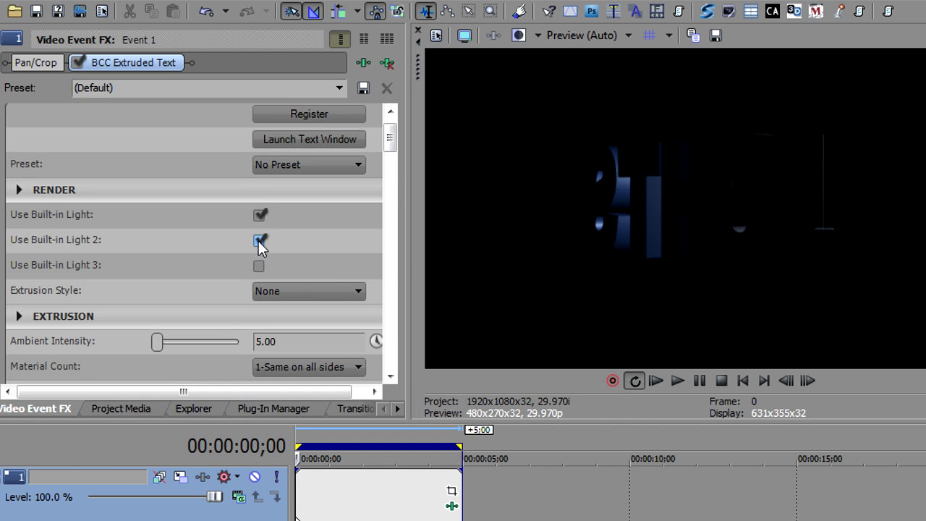
pyautogui.moveTo(393, 139); pyautogui.dragTo(387, 278)
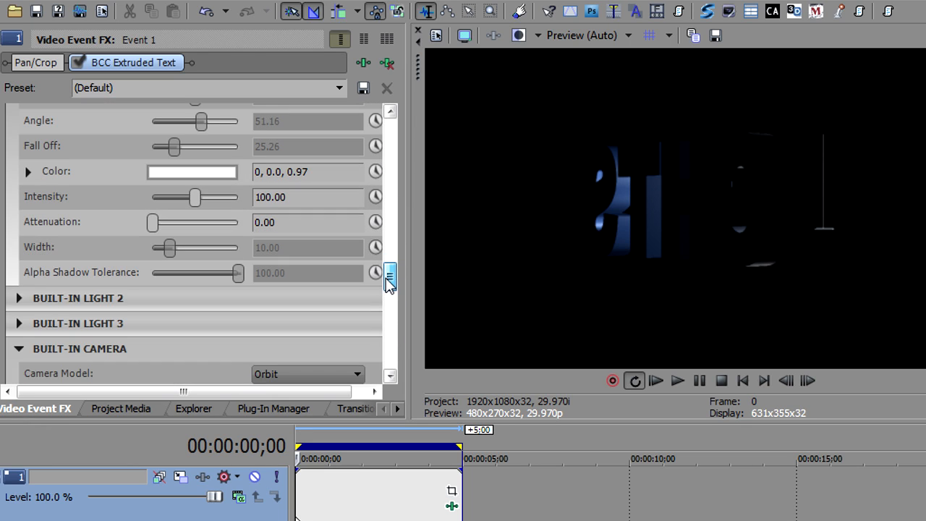
pyautogui.click(20, 300)
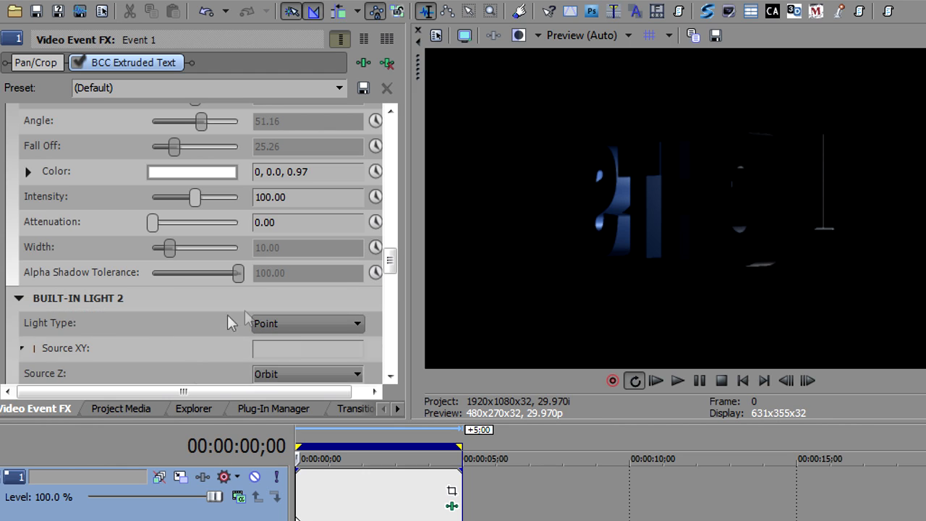
pyautogui.moveTo(389, 261)
pyautogui.mouseDown()
pyautogui.moveTo(389, 290)
pyautogui.moveTo(388, 276)
pyautogui.mouseUp()
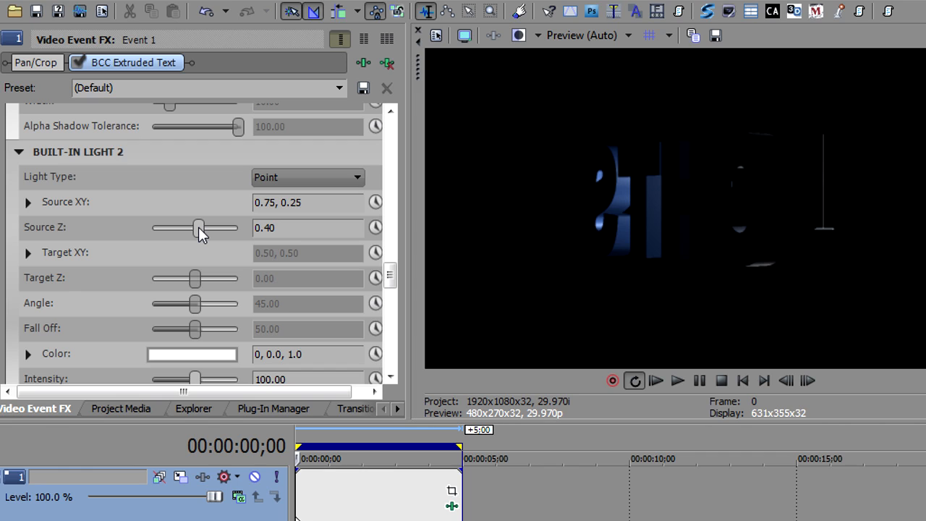
pyautogui.moveTo(199, 227); pyautogui.dragTo(132, 232)
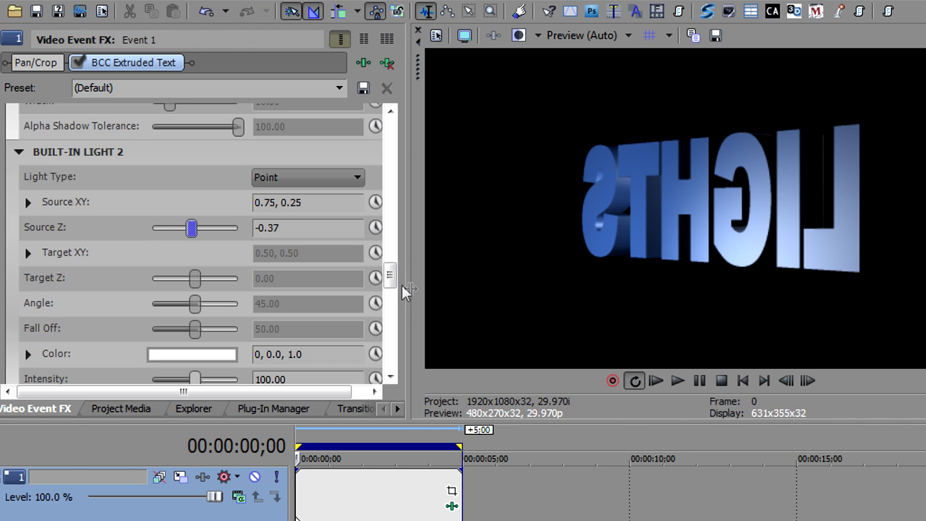
# - Orbit the camera around the text with Orbit Spin at about 142.48 and about 62.15
pyautogui.moveTo(391, 277); pyautogui.dragTo(390, 329)
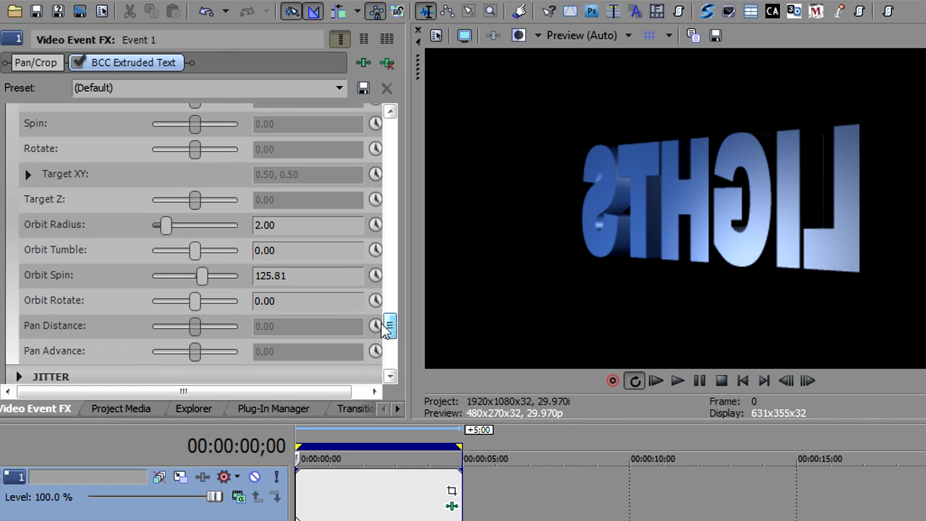
pyautogui.moveTo(201, 276)
pyautogui.mouseDown()
pyautogui.moveTo(147, 277)
pyautogui.moveTo(212, 291)
pyautogui.mouseUp()
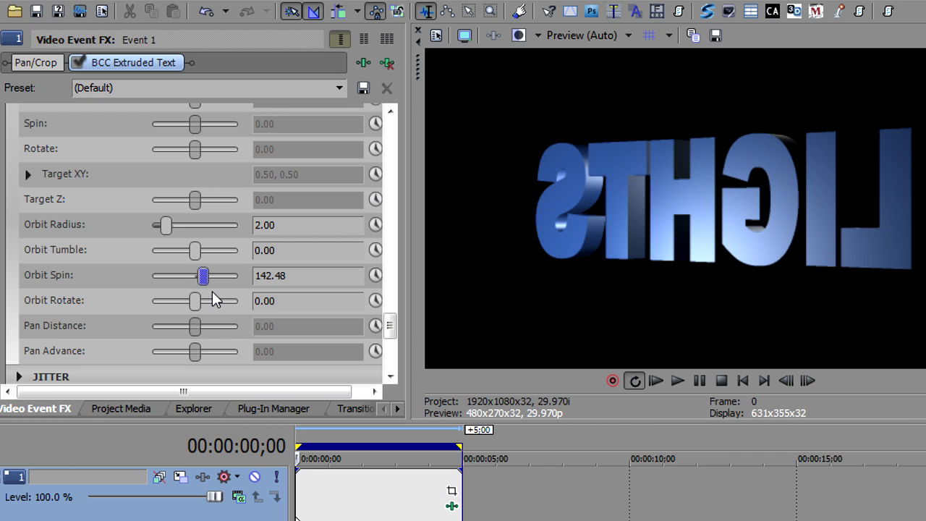
pyautogui.moveTo(212, 291); pyautogui.dragTo(164, 281)
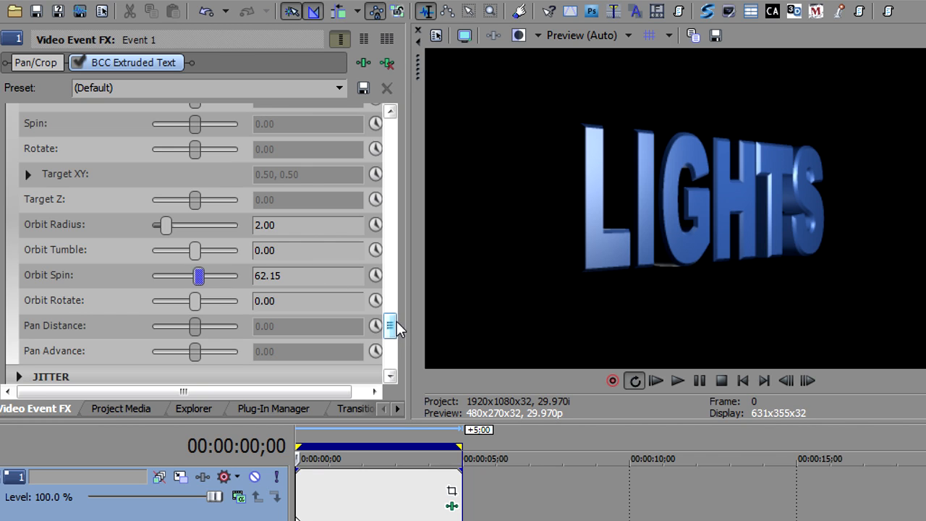
# - Disable Built-in Light 2 and turn on Two-sided Lighting in the text's material settings
pyautogui.moveTo(390, 325); pyautogui.dragTo(389, 151)
pyautogui.click(259, 209)
pyautogui.click(29, 204)
pyautogui.moveTo(389, 147); pyautogui.dragTo(390, 191)
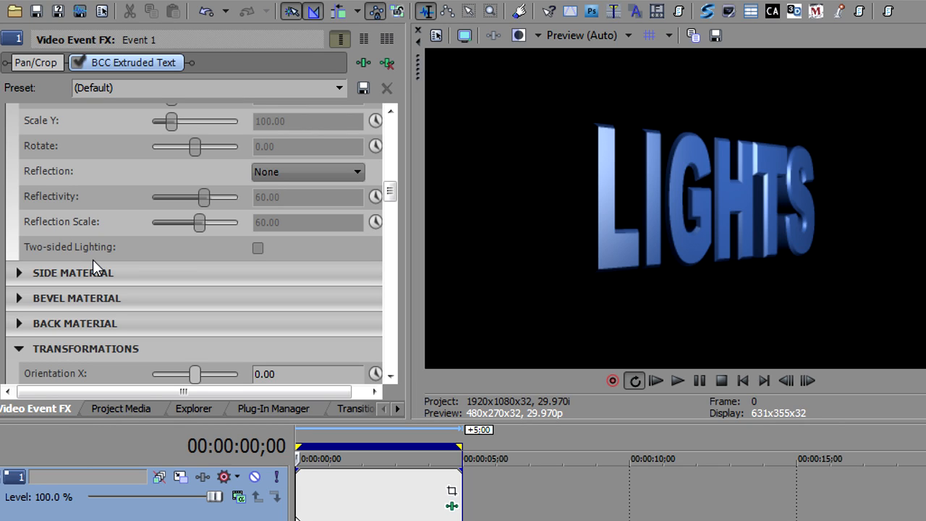
pyautogui.click(258, 249)
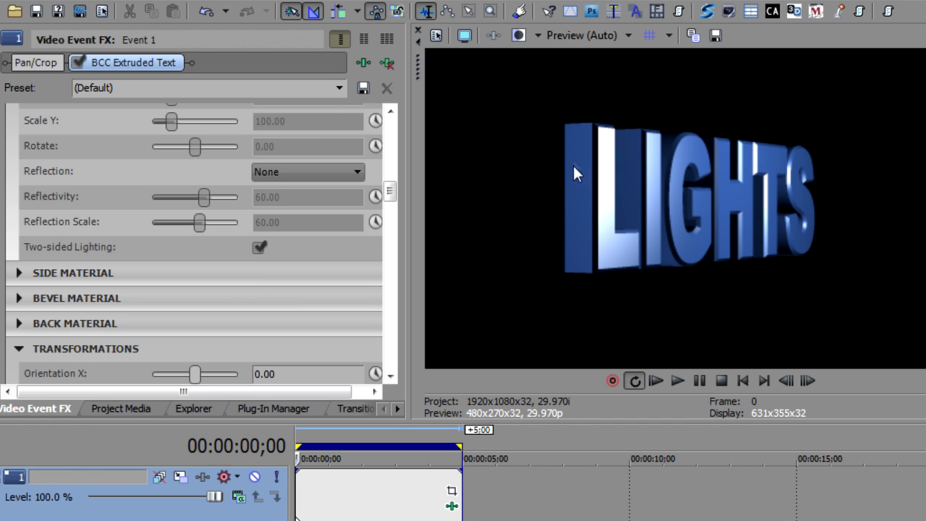
# - View the two-sided lighting from behind at an Orbit Spin of about 153.09, and set Orbit Spin to about 43.96
pyautogui.moveTo(389, 190); pyautogui.dragTo(389, 336)
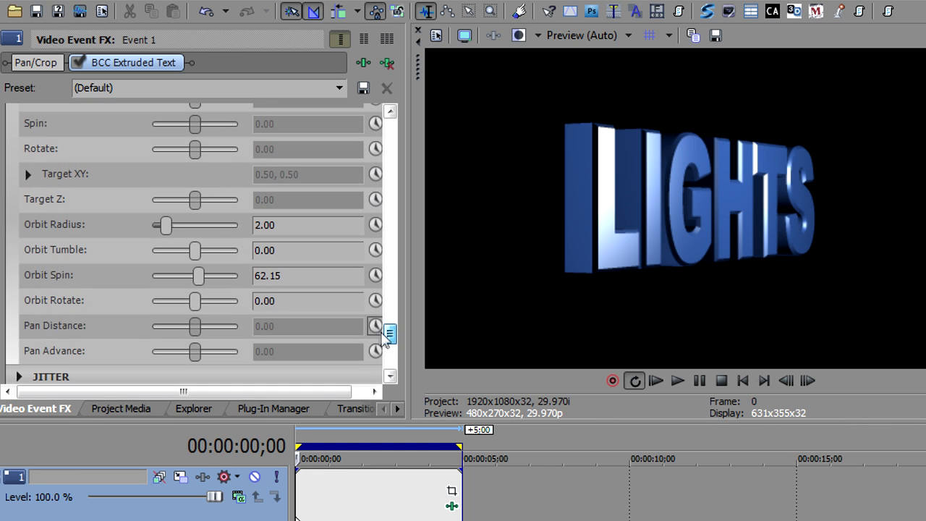
pyautogui.moveTo(200, 279); pyautogui.dragTo(251, 293)
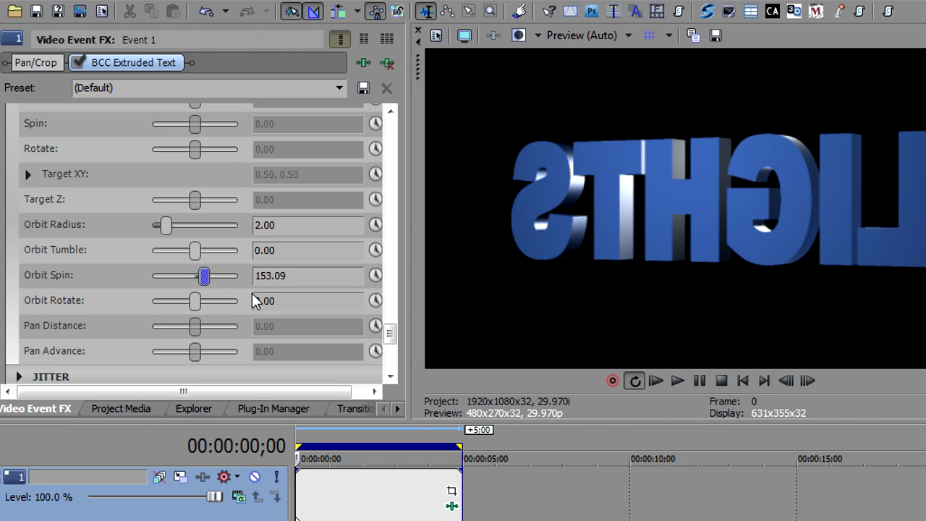
pyautogui.moveTo(252, 294); pyautogui.dragTo(187, 293)
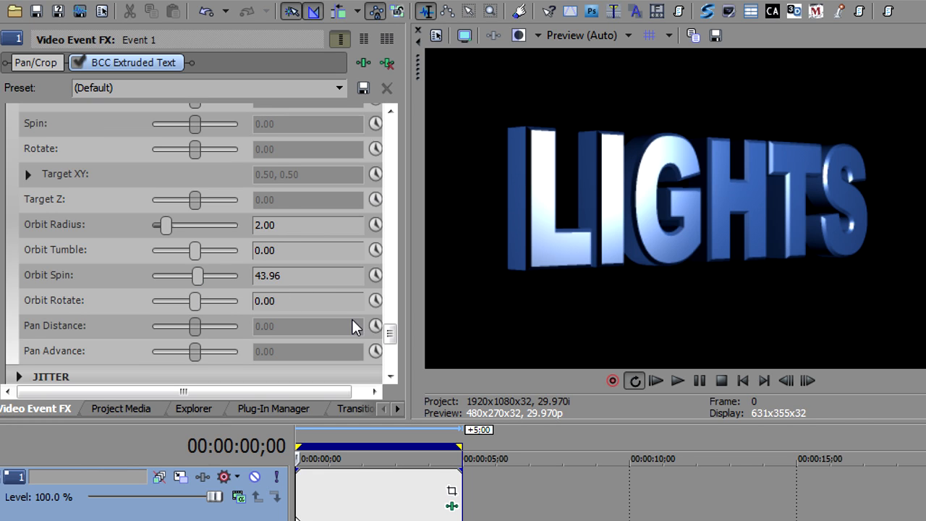
# - Turn off Two-sided Lighting and enable both Built-in Light 2 and Built-in Light 3
pyautogui.moveTo(389, 334); pyautogui.dragTo(390, 187)
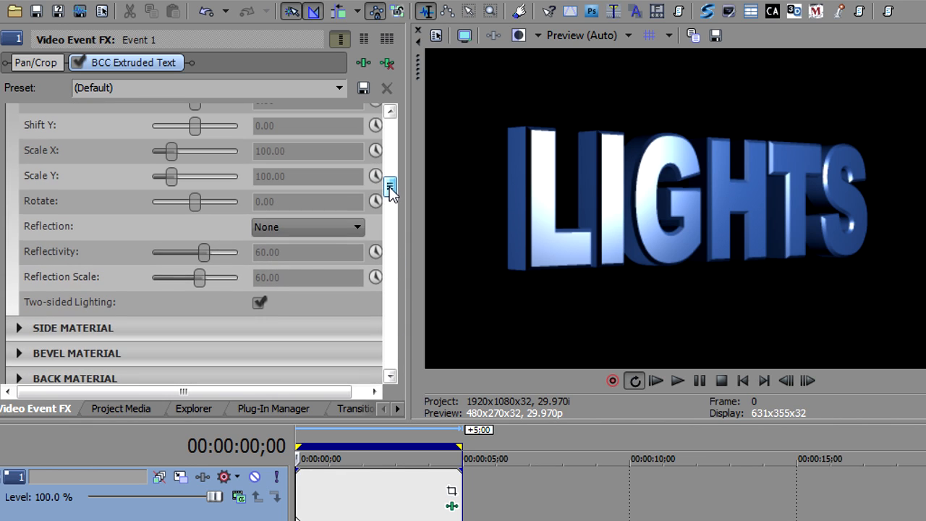
pyautogui.click(257, 301)
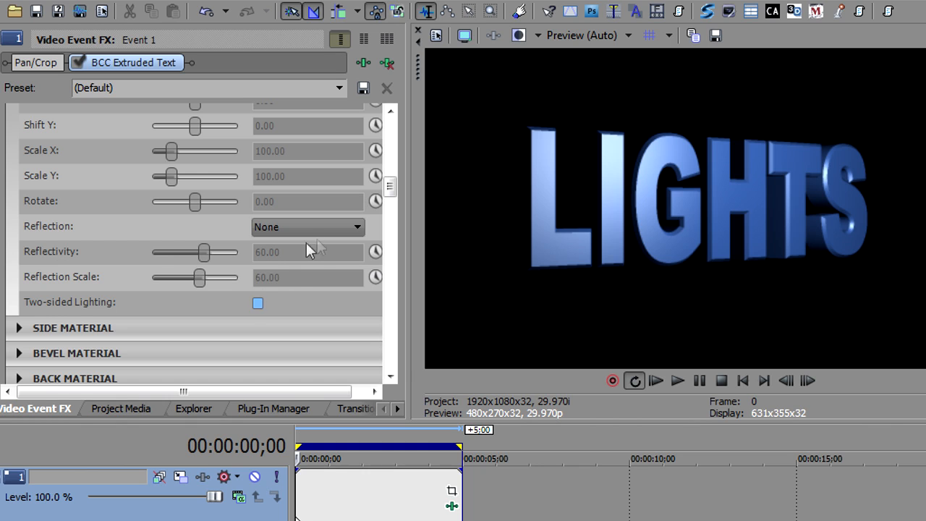
pyautogui.moveTo(392, 186); pyautogui.dragTo(391, 132)
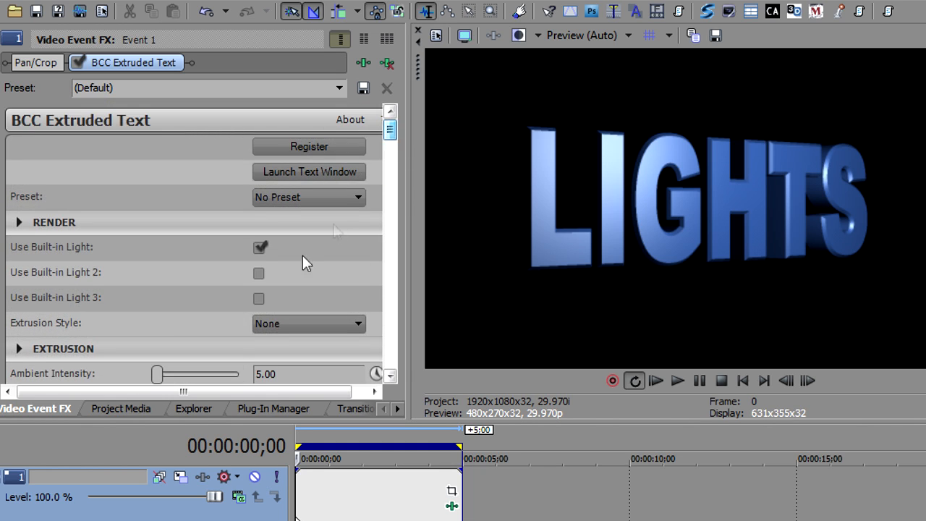
pyautogui.click(259, 273)
pyautogui.click(259, 298)
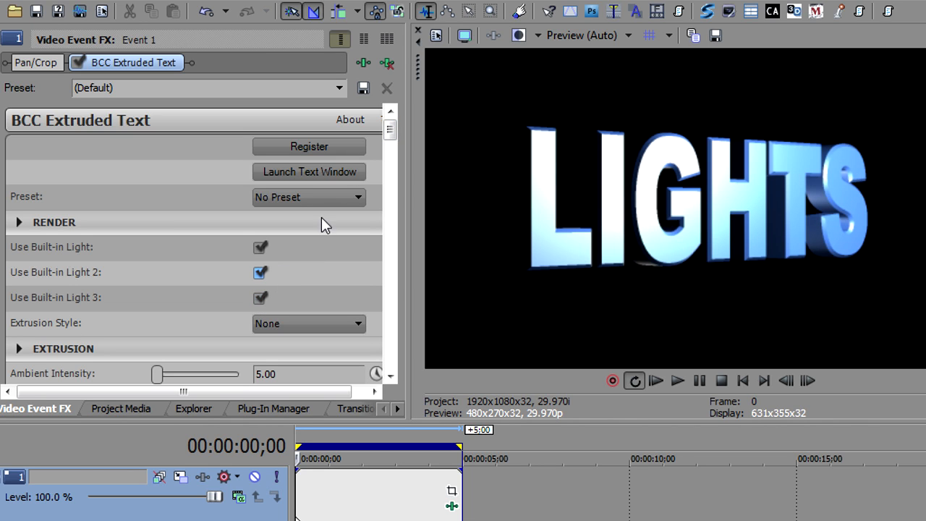
# - Reset the camera's Orbit Spin to its default and collapse the Built-In Camera settings
pyautogui.moveTo(393, 131); pyautogui.dragTo(391, 312)
pyautogui.doubleClick(198, 354)
pyautogui.click(19, 226)
# - Set the first built-in light's Light Type to Spot and reposition its source and target to light the word's first letters
pyautogui.moveTo(391, 337); pyautogui.dragTo(389, 275)
pyautogui.click(300, 162)
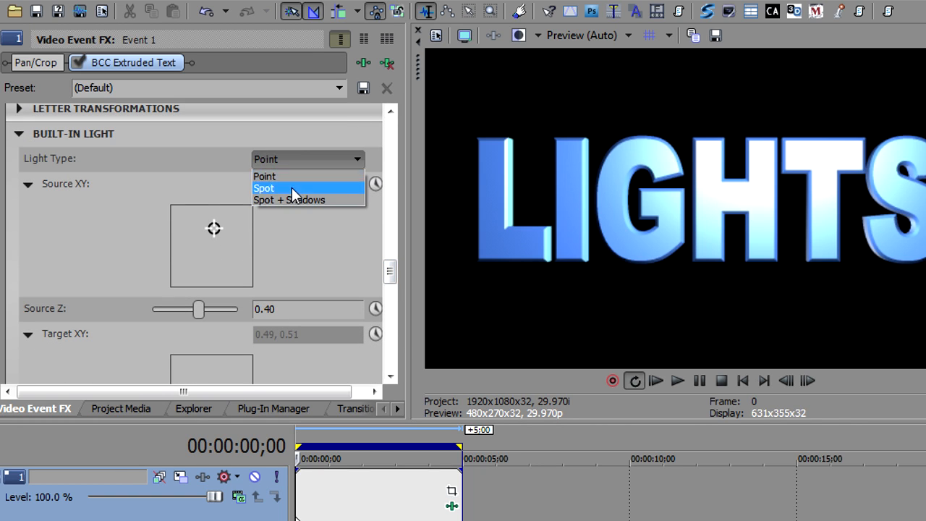
pyautogui.click(293, 187)
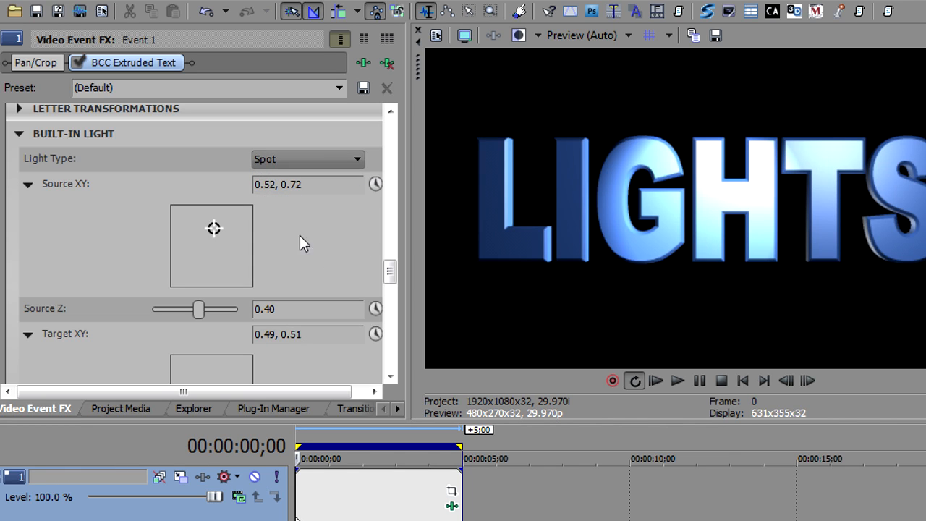
pyautogui.moveTo(389, 271); pyautogui.dragTo(389, 277)
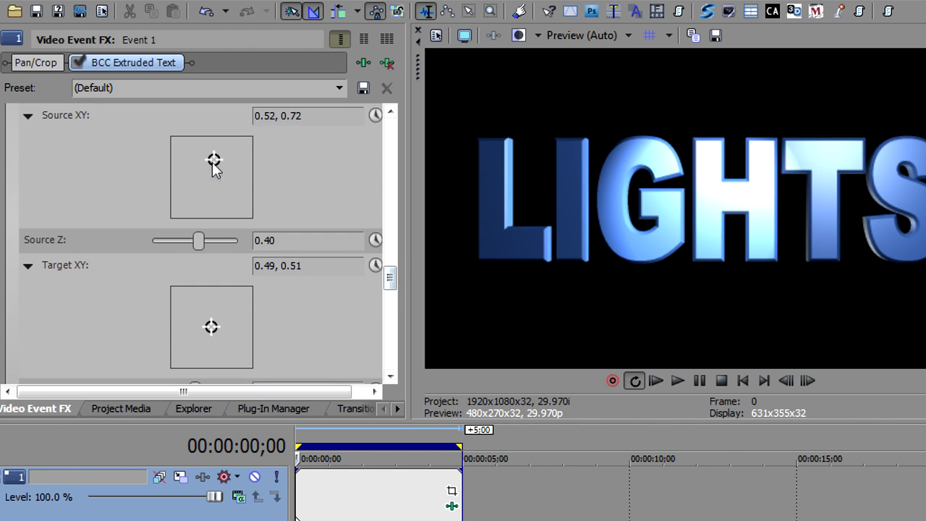
pyautogui.moveTo(198, 158); pyautogui.dragTo(211, 177)
pyautogui.moveTo(183, 311); pyautogui.dragTo(180, 308)
# - Make Built-in Light 2 a Spot with Source XY about 0.50, 0.54 and Target XY about 0.77, 0.36
pyautogui.moveTo(386, 263); pyautogui.dragTo(391, 321)
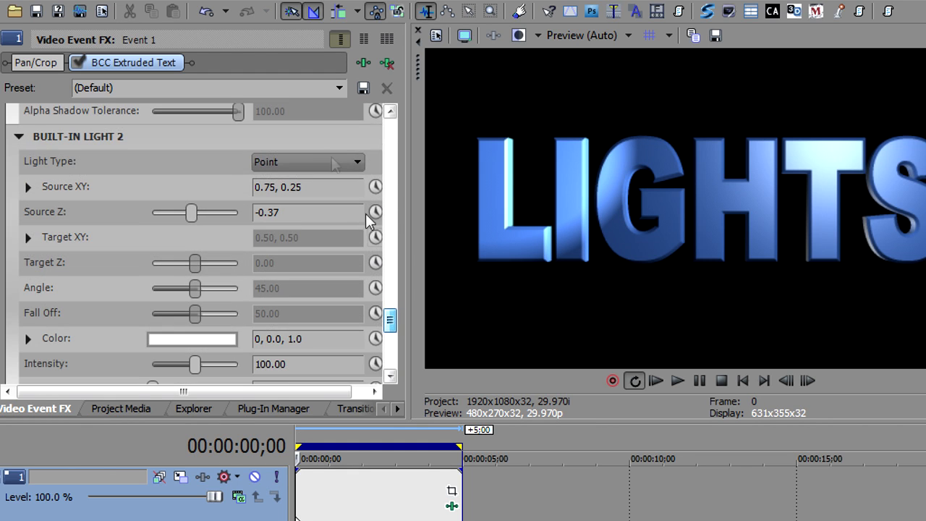
pyautogui.click(313, 162)
pyautogui.click(306, 190)
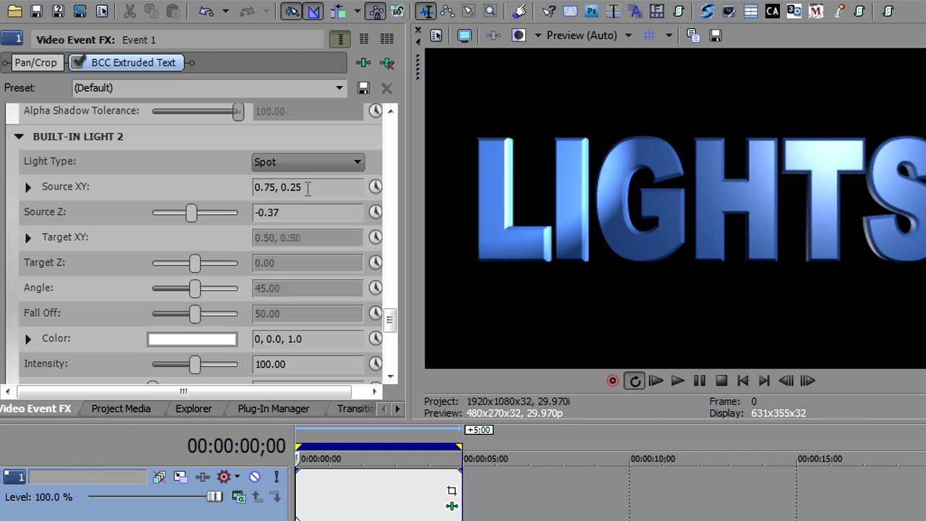
pyautogui.click(28, 237)
pyautogui.click(27, 187)
pyautogui.moveTo(233, 272); pyautogui.dragTo(217, 235)
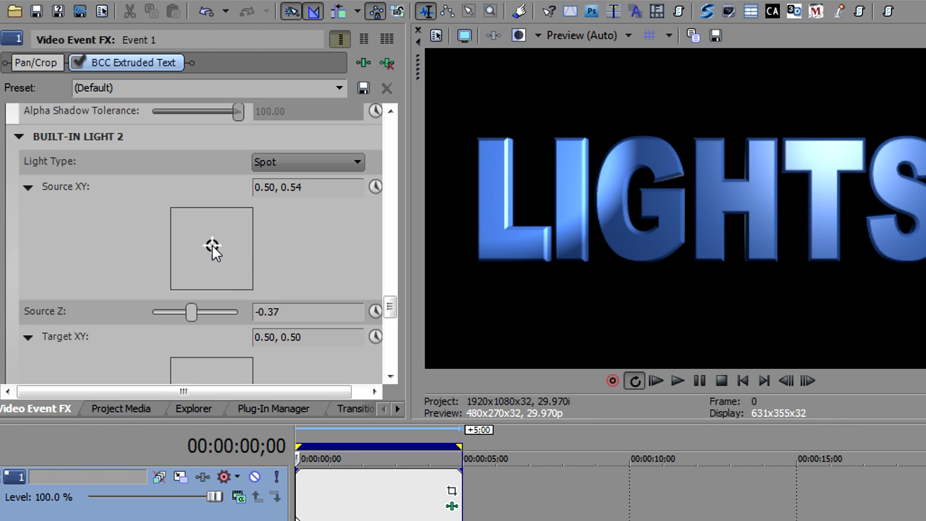
pyautogui.moveTo(390, 307); pyautogui.dragTo(391, 321)
pyautogui.moveTo(213, 219); pyautogui.dragTo(235, 229)
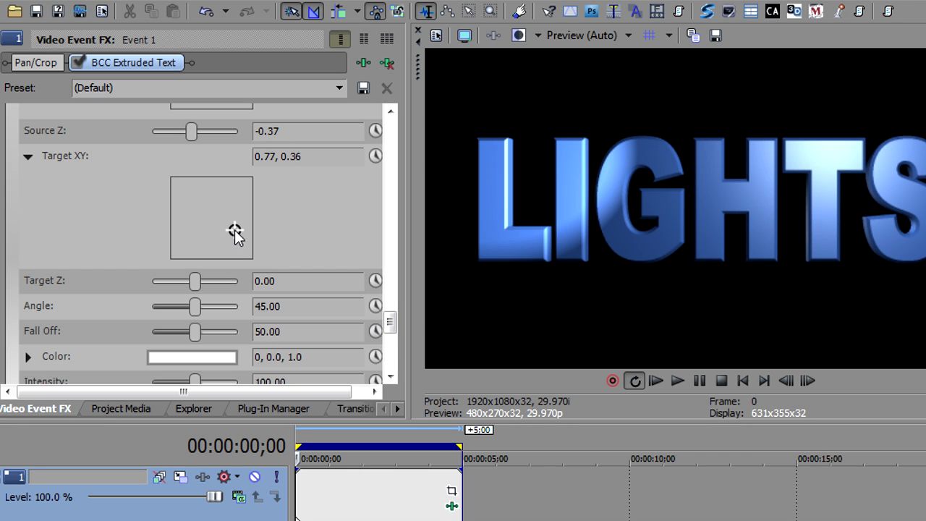
# - Make Built-in Light 3 a Spot with Source XY about 0.55, 0.82 and Target XY about 0.37, 0.25
pyautogui.moveTo(390, 317); pyautogui.dragTo(396, 338)
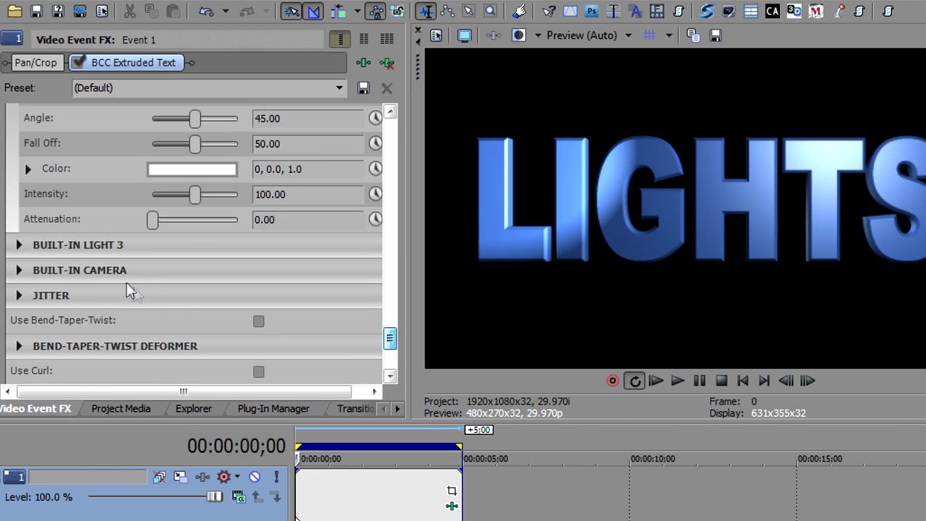
pyautogui.click(19, 244)
pyautogui.click(317, 272)
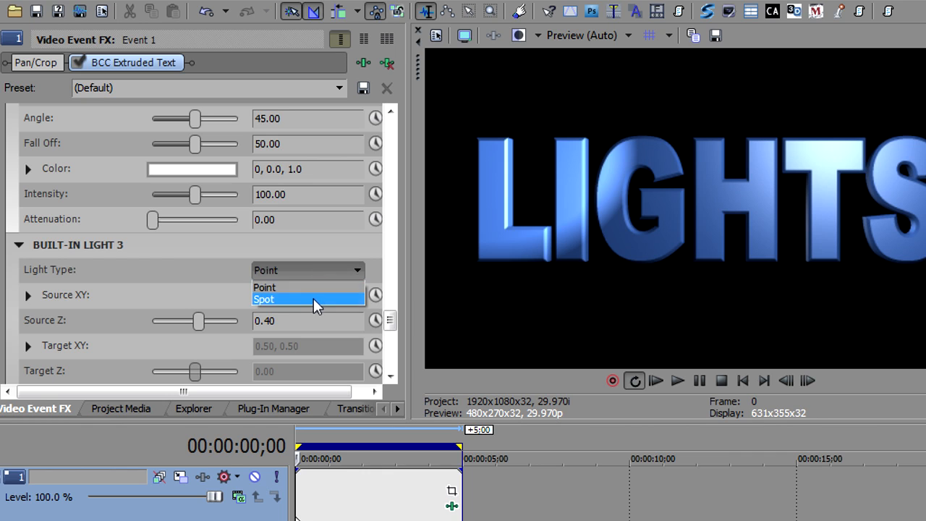
pyautogui.click(313, 299)
pyautogui.moveTo(390, 320); pyautogui.dragTo(390, 333)
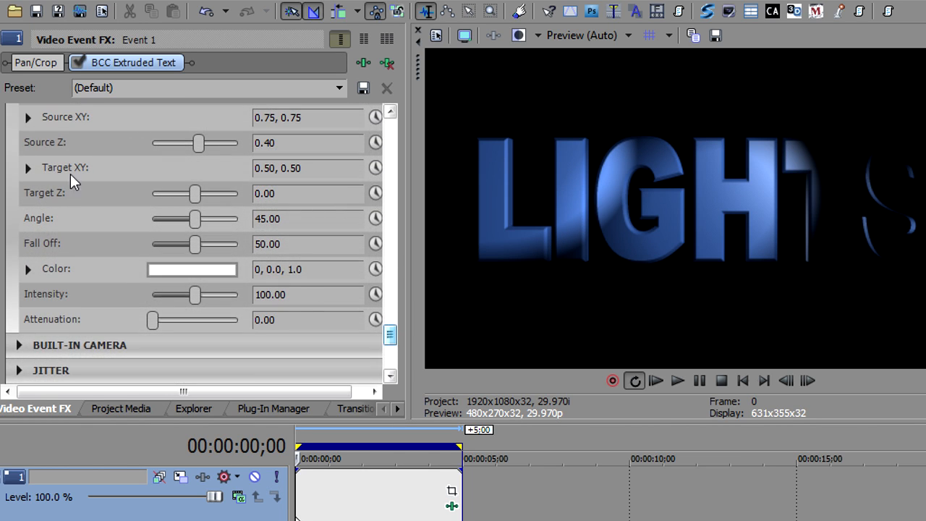
pyautogui.click(29, 118)
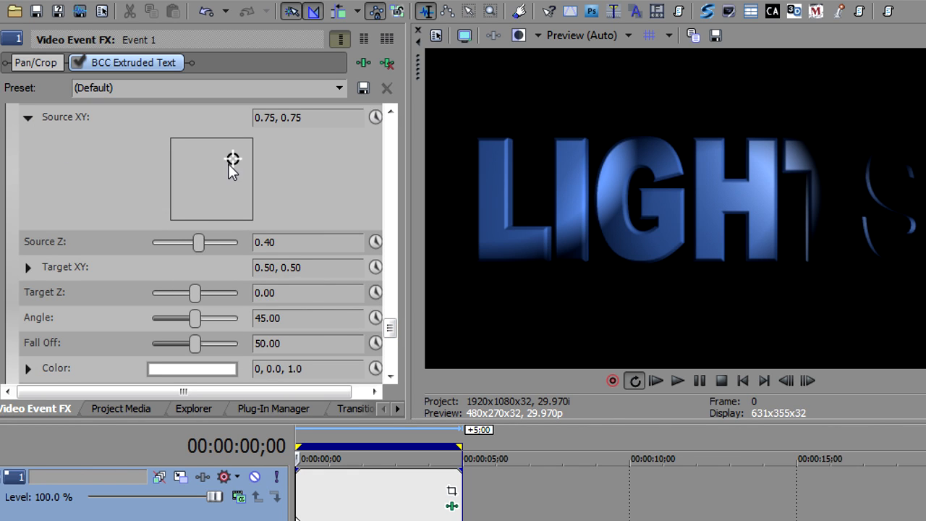
pyautogui.moveTo(230, 159)
pyautogui.mouseDown()
pyautogui.moveTo(194, 173)
pyautogui.moveTo(201, 137)
pyautogui.moveTo(217, 155)
pyautogui.mouseUp()
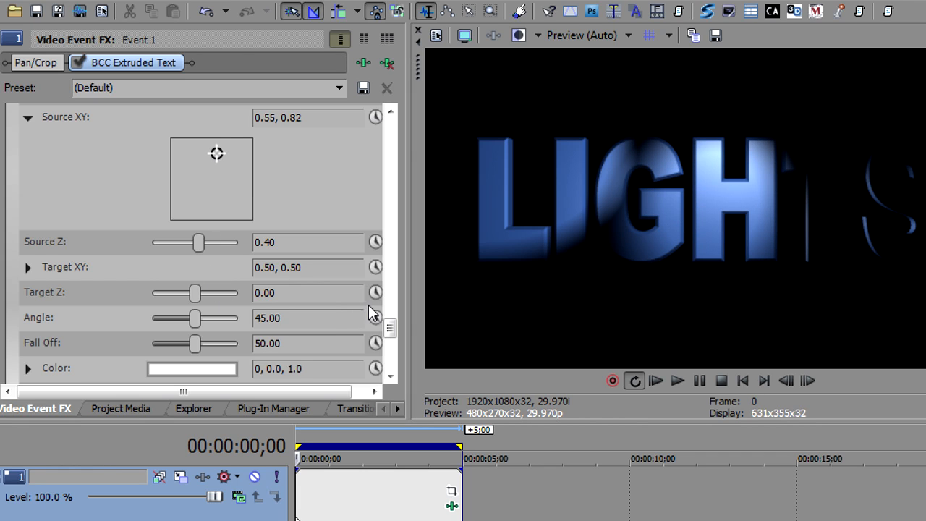
pyautogui.click(27, 267)
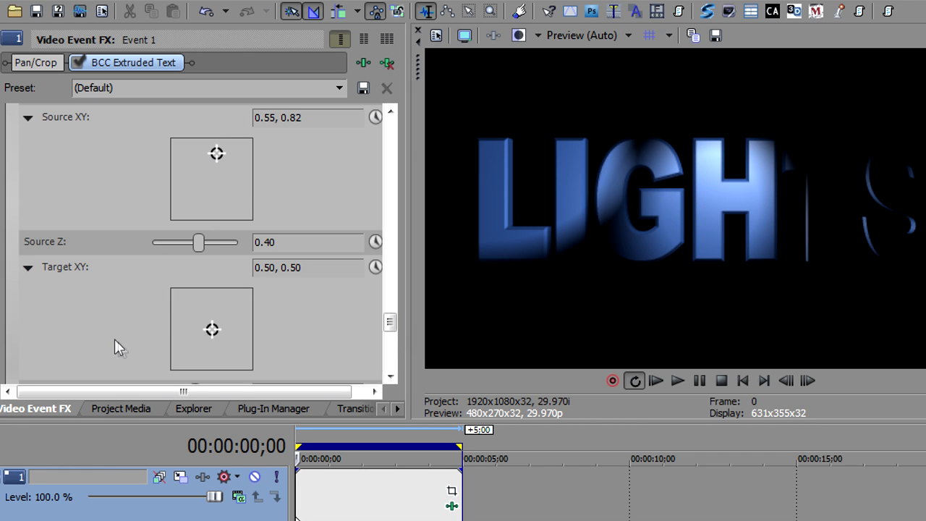
pyautogui.moveTo(212, 329); pyautogui.dragTo(202, 350)
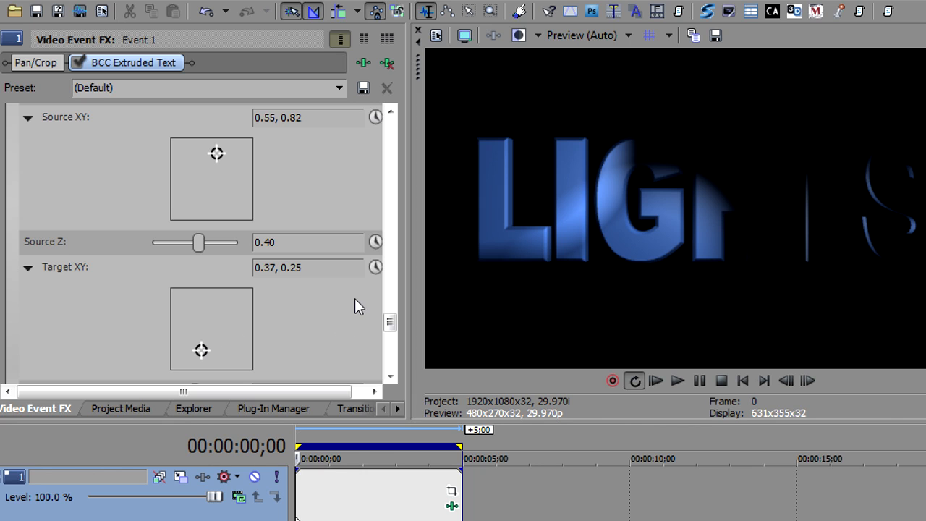
# - Enable keyframing for the first built-in light's Target XY and set its starting keyframe to Smooth Fade
pyautogui.moveTo(386, 320); pyautogui.dragTo(393, 260)
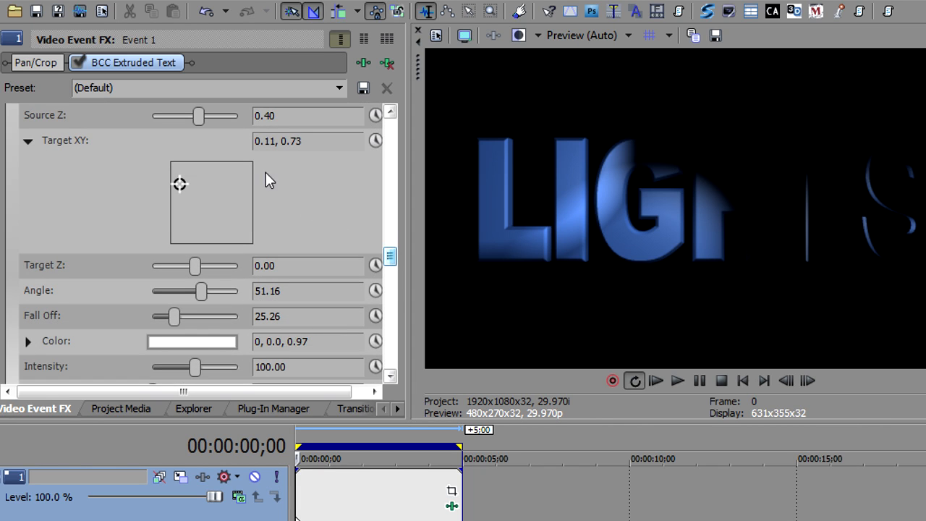
pyautogui.click(374, 141)
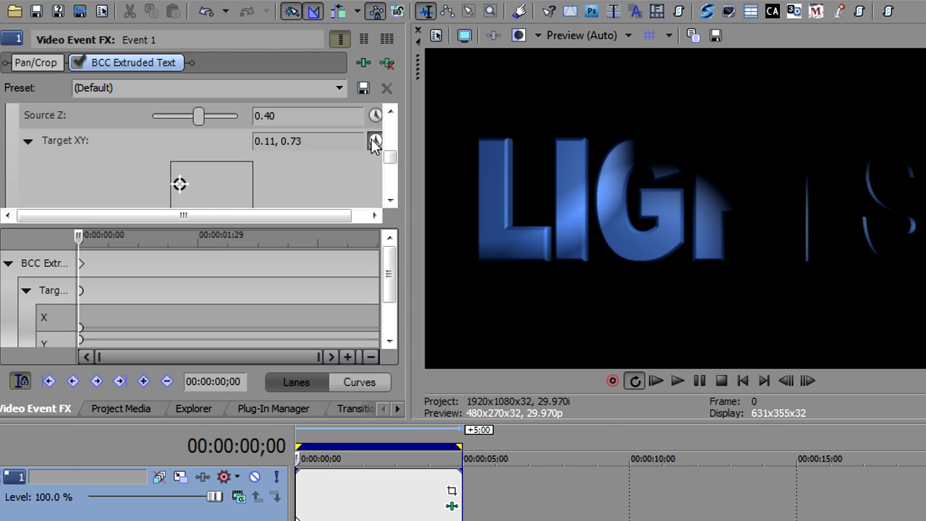
pyautogui.click(120, 382)
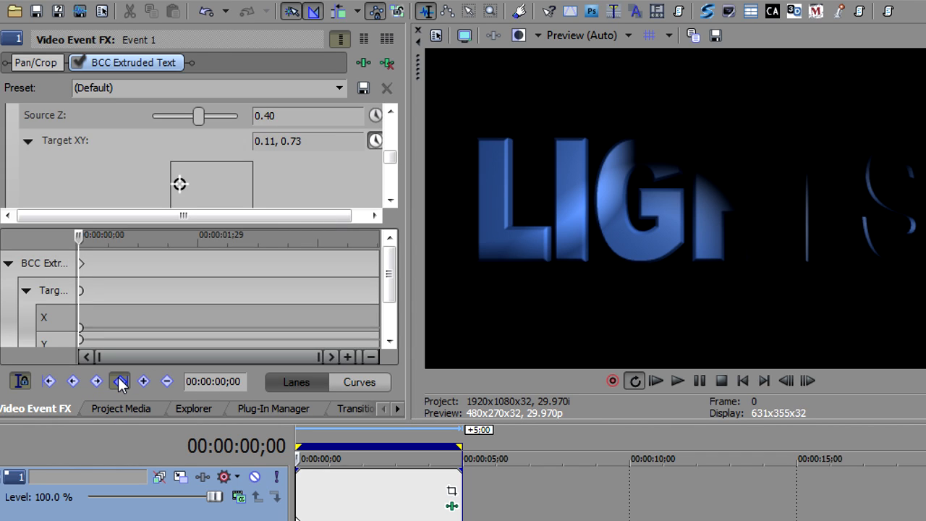
pyautogui.click(144, 382)
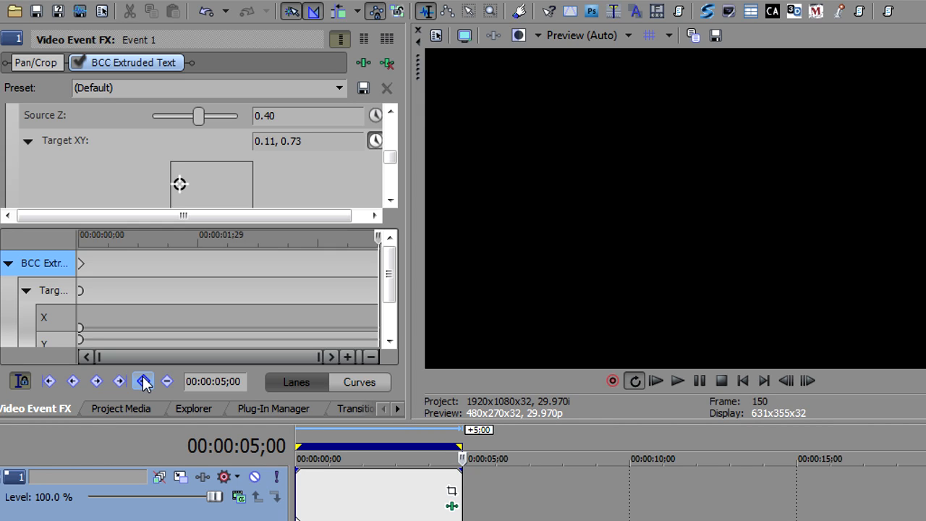
pyautogui.click(81, 291)
pyautogui.rightClick(80, 293)
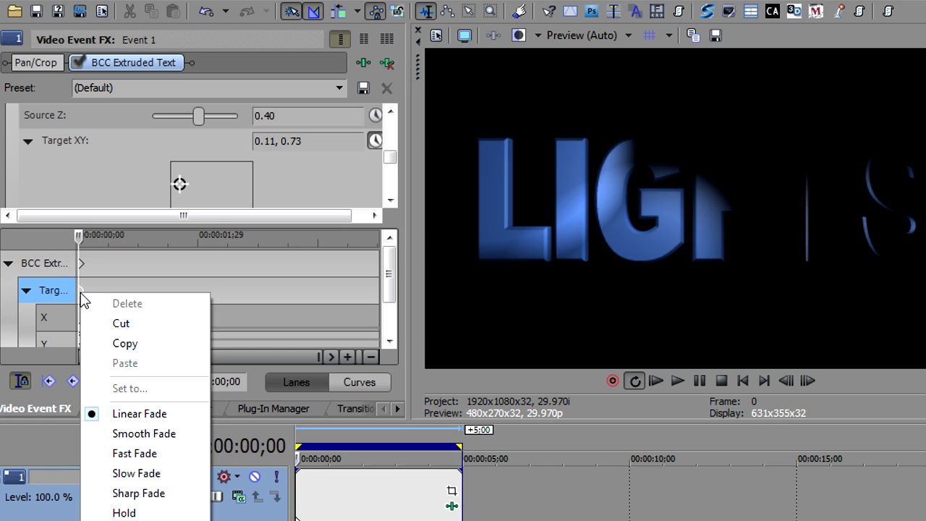
pyautogui.click(154, 436)
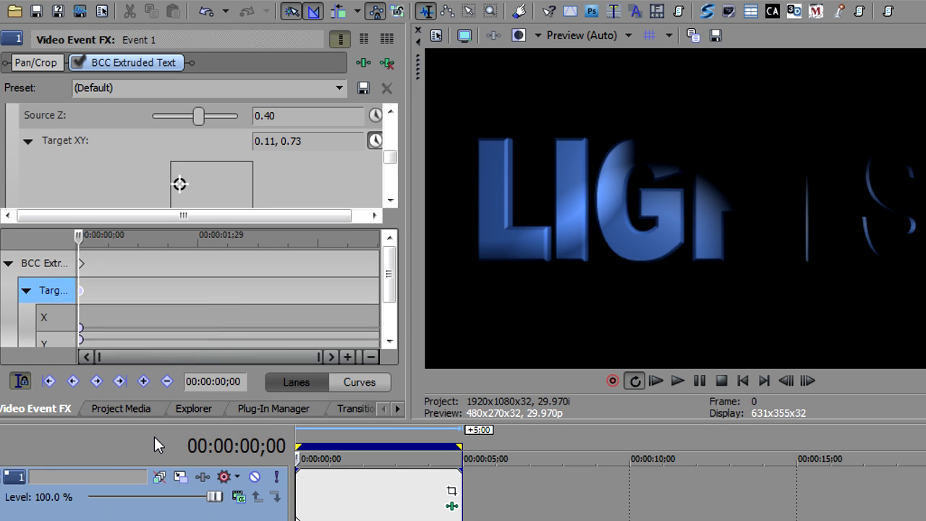
# - Add a Target XY keyframe for the first built-in light at 00:00:05;00 and set it to Smooth Fade
pyautogui.click(120, 381)
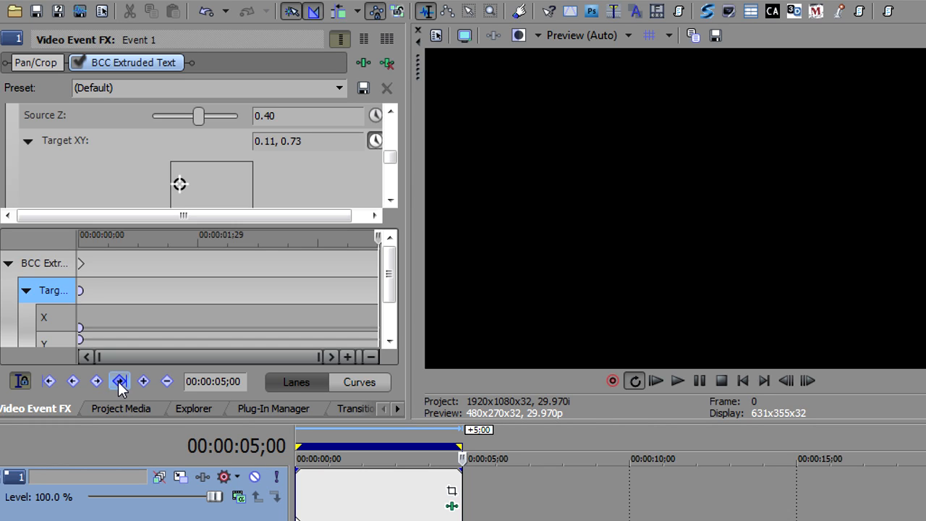
pyautogui.click(145, 381)
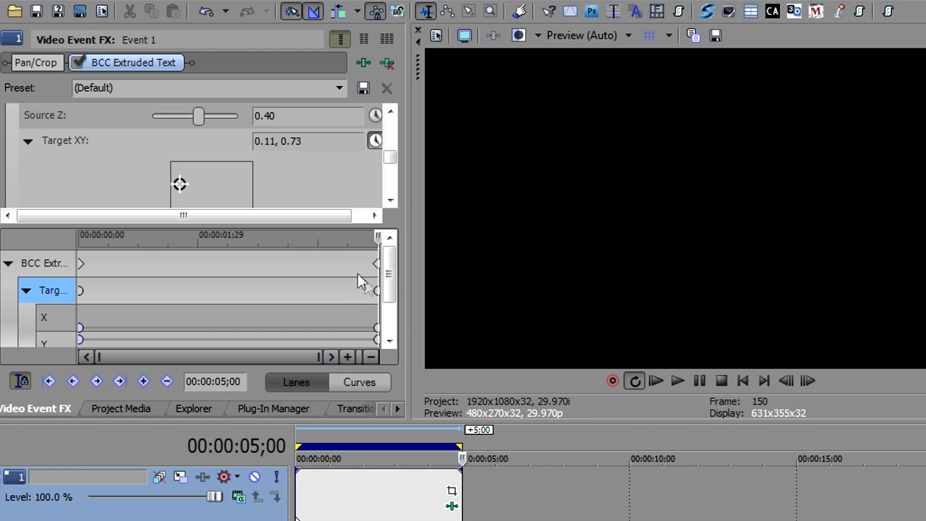
pyautogui.rightClick(377, 290)
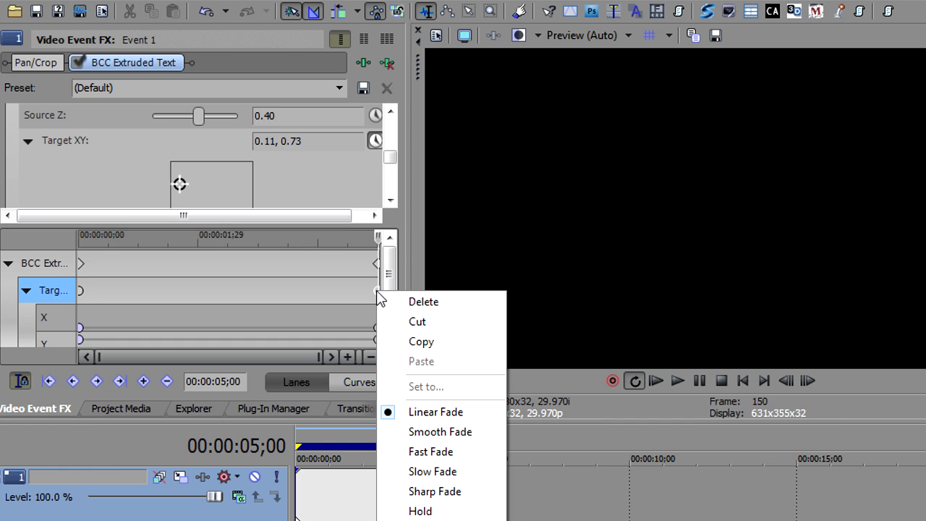
pyautogui.click(417, 432)
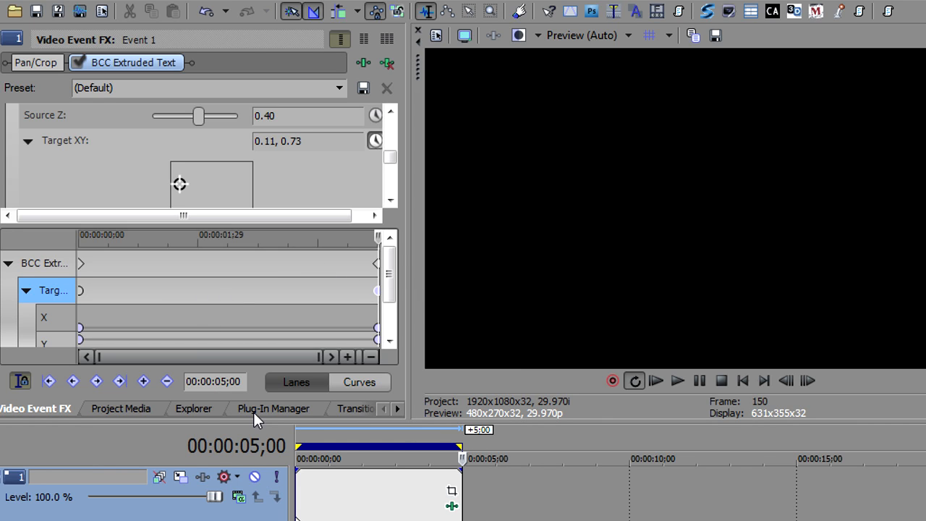
# - At 00:00:02;25, keyframe the first built-in light's Target XY at about 0.78, 0.34
pyautogui.write('2;25')
pyautogui.press('Return')
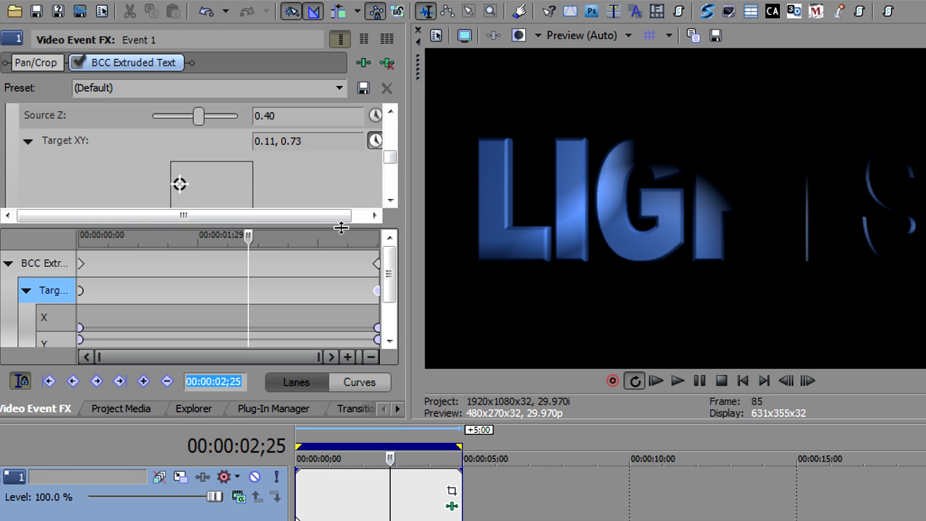
pyautogui.moveTo(341, 227); pyautogui.dragTo(341, 276)
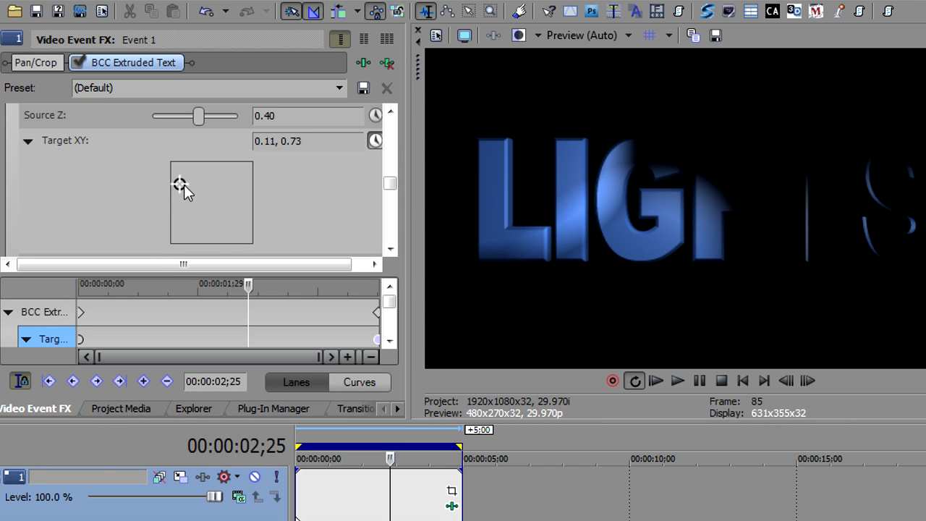
pyautogui.moveTo(232, 213); pyautogui.dragTo(236, 216)
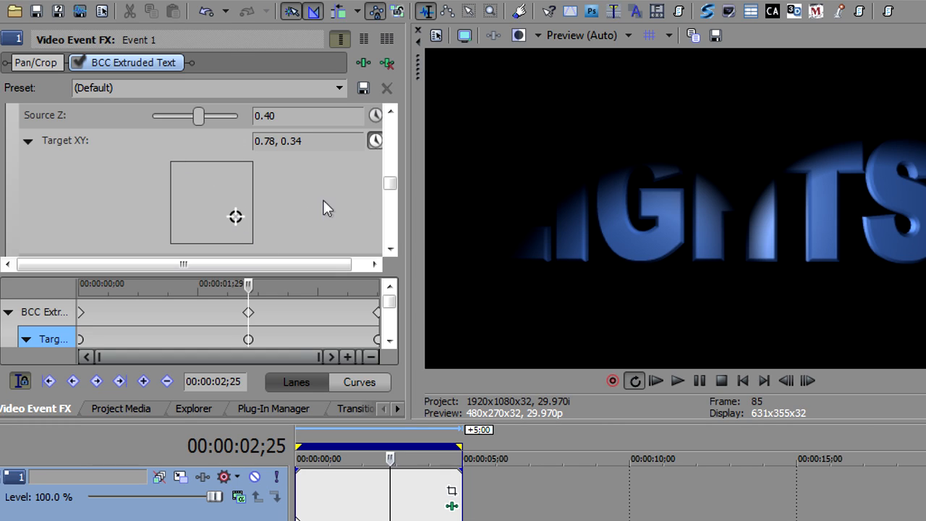
# - Collapse the first Built-in Light's settings and enlarge the effects area above the timeline
pyautogui.scroll(3, 391, 137)
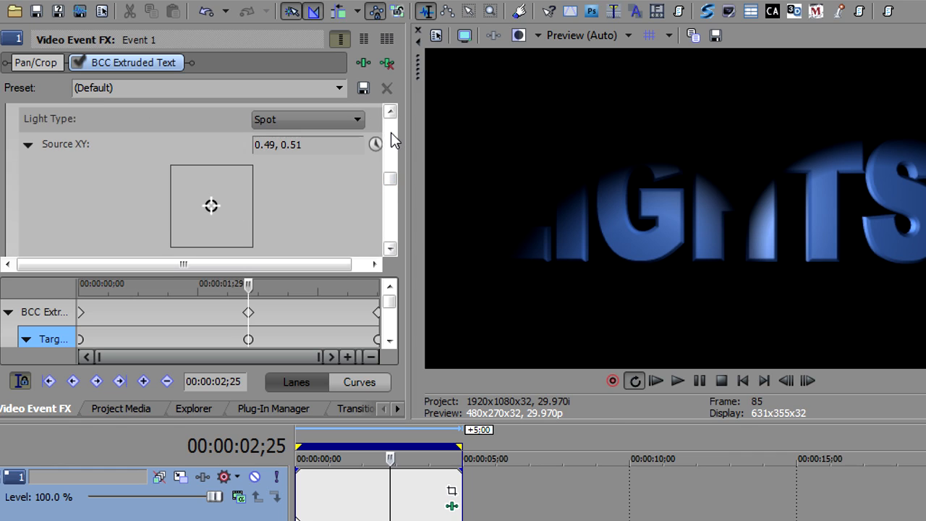
pyautogui.moveTo(390, 181)
pyautogui.mouseDown()
pyautogui.moveTo(391, 167)
pyautogui.moveTo(391, 176)
pyautogui.mouseUp()
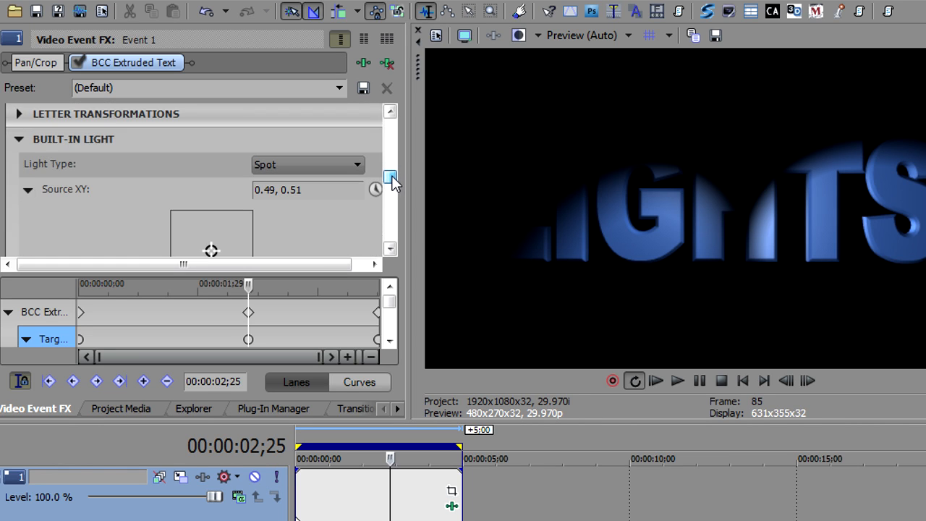
pyautogui.click(18, 139)
pyautogui.moveTo(194, 422); pyautogui.dragTo(204, 479)
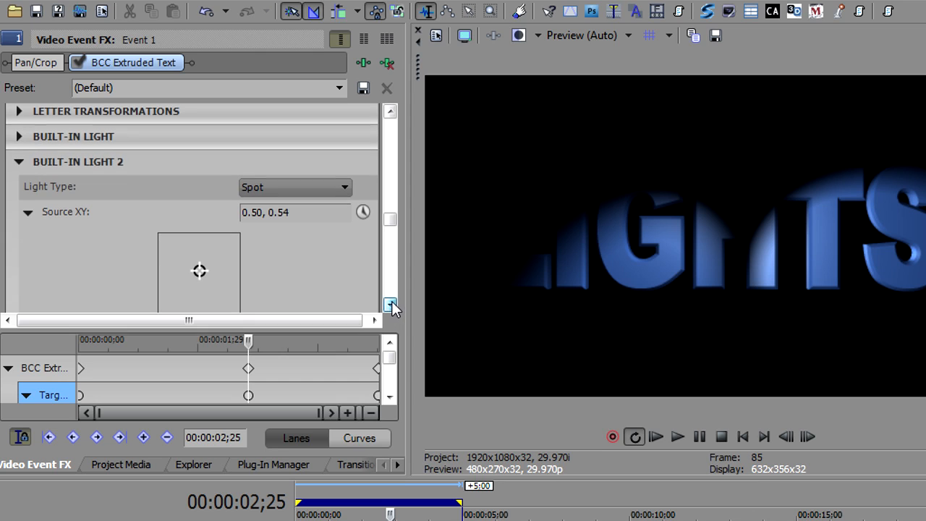
# - Enable keyframing for Built-in Light 2's Target XY and set its starting keyframe to Smooth Fade
pyautogui.moveTo(390, 216); pyautogui.dragTo(390, 236)
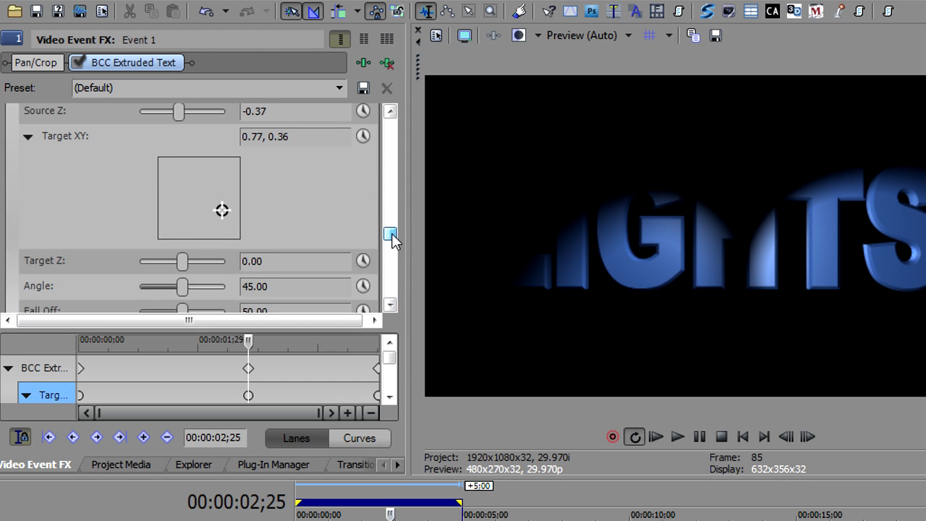
pyautogui.click(362, 137)
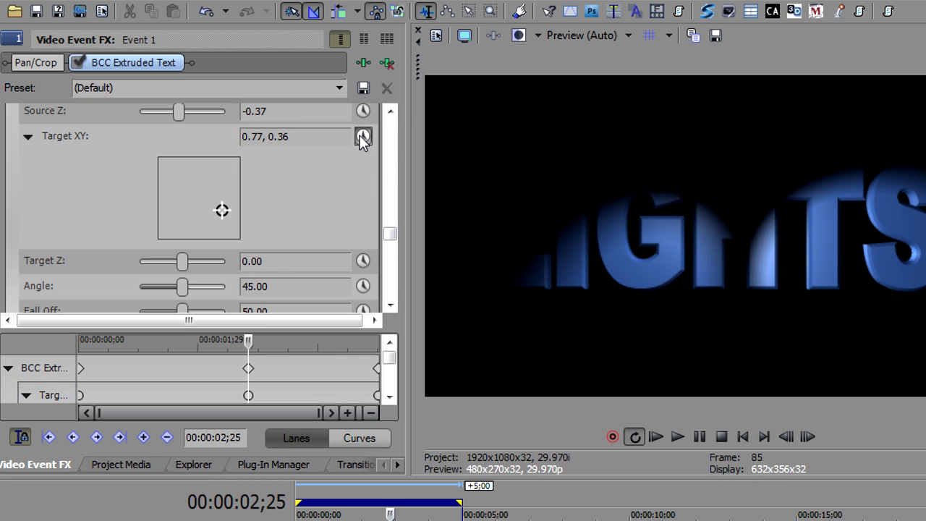
pyautogui.click(389, 380)
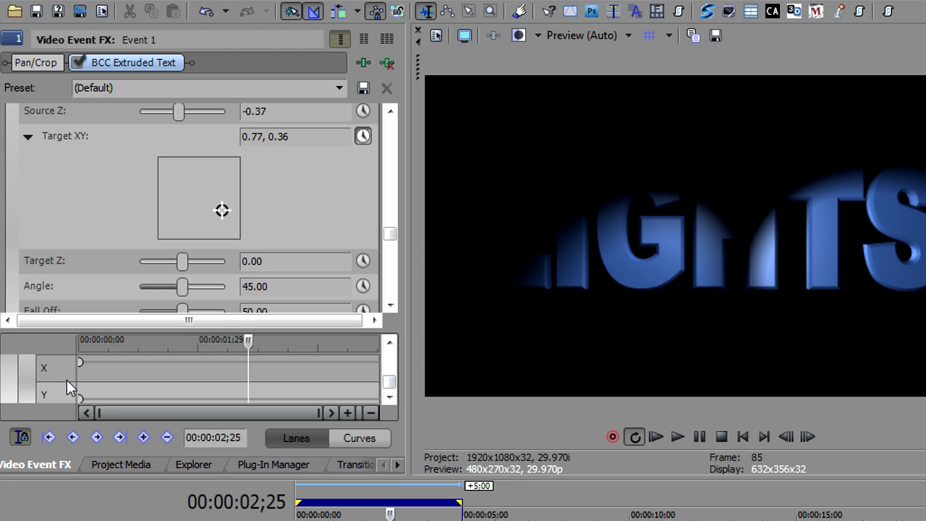
pyautogui.click(389, 343)
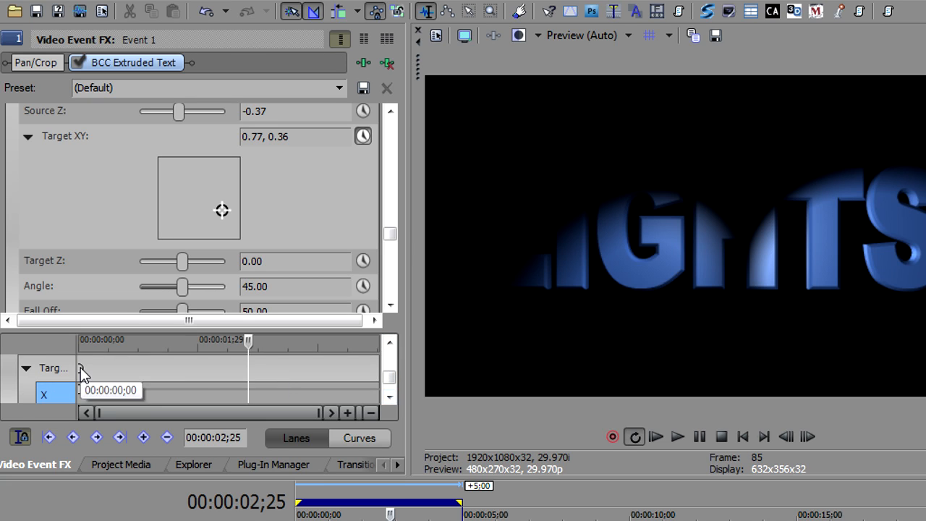
pyautogui.click(80, 372)
pyautogui.rightClick(80, 373)
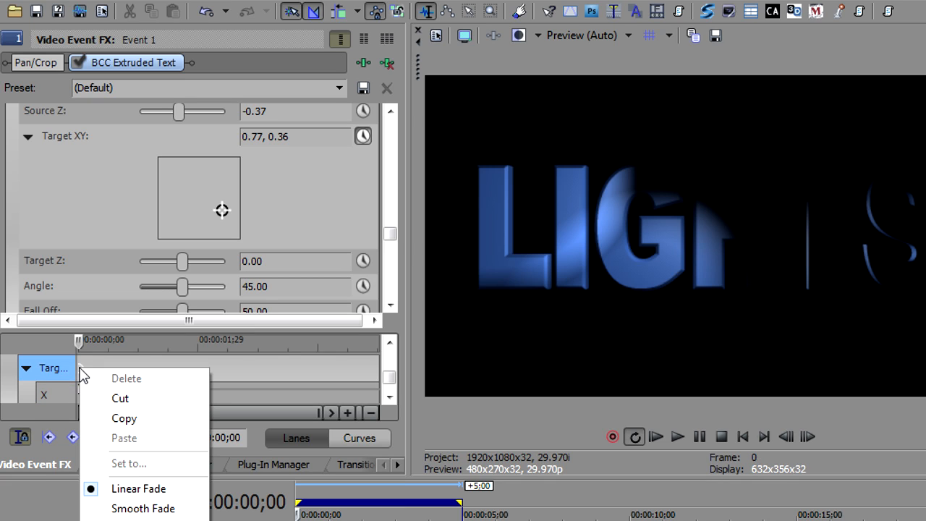
pyautogui.click(125, 509)
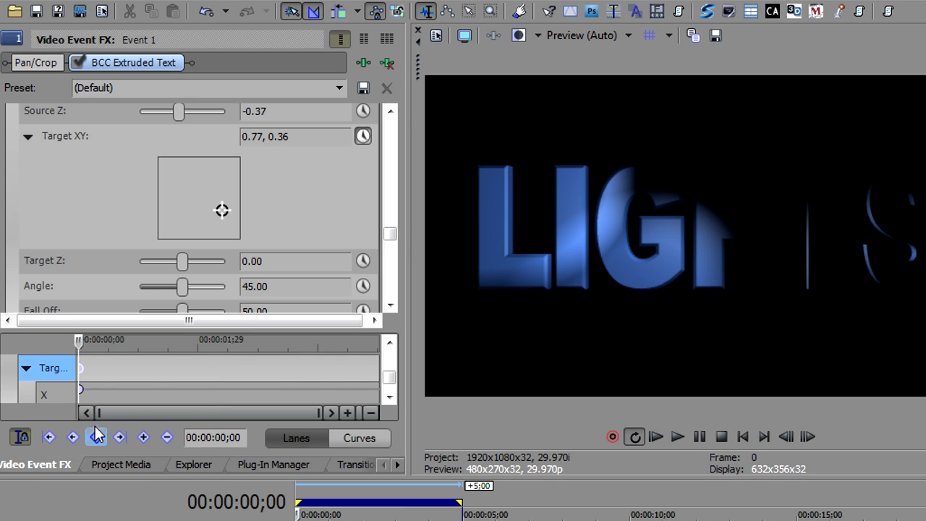
# - Add a Target XY keyframe for Built-in Light 2 at 00:00:05;00 and set it to Smooth Fade
pyautogui.click(119, 435)
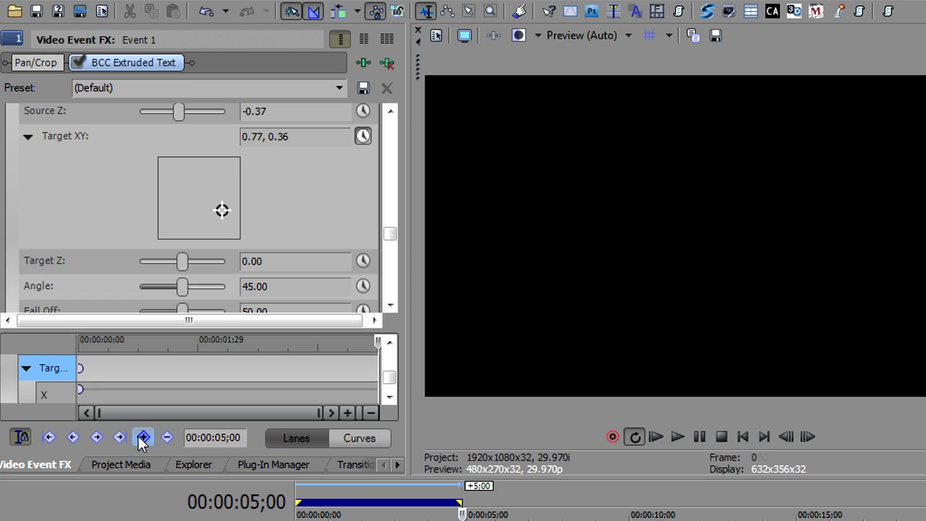
pyautogui.rightClick(377, 374)
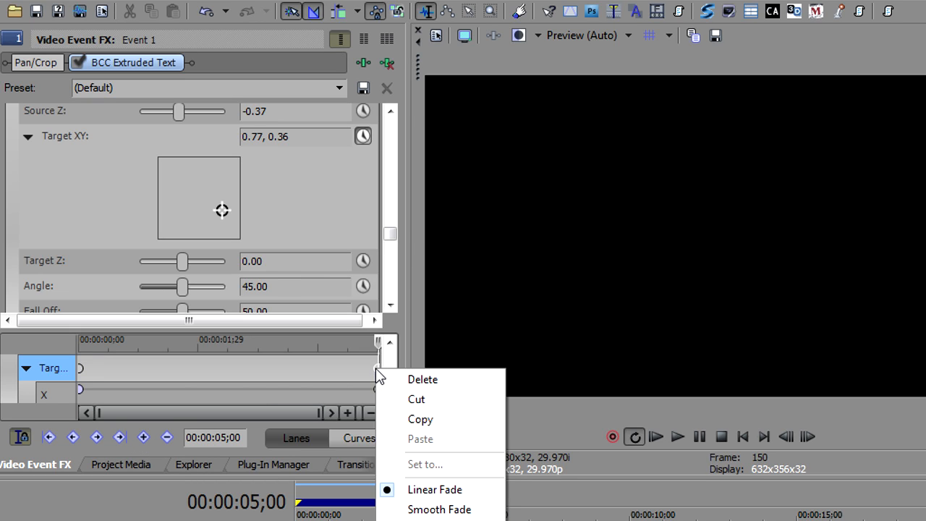
pyautogui.click(414, 509)
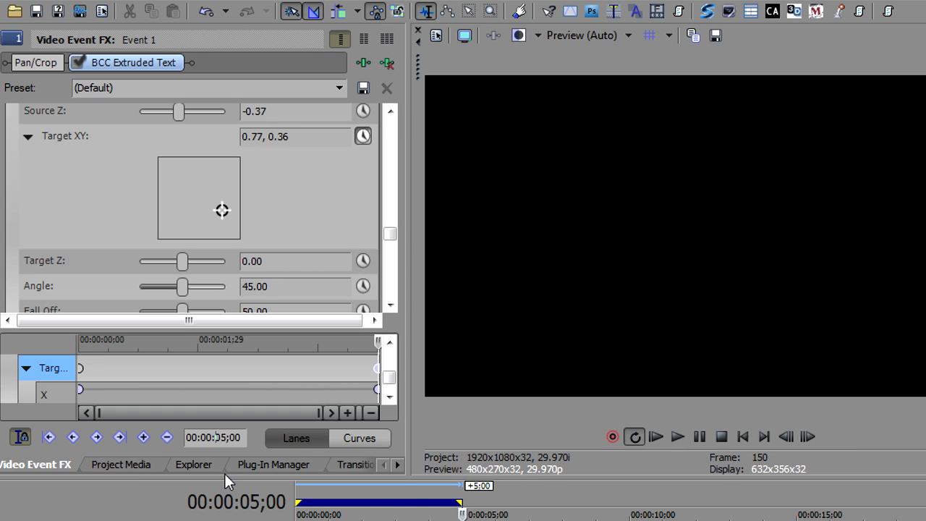
# - At 00:00:02;15, keyframe Built-in Light 2's Target XY at about 0.15, 0.68
pyautogui.press('BackSpace')
pyautogui.press('Delete')
pyautogui.write('2')
pyautogui.press('Delete')
pyautogui.write('1')
pyautogui.press('Delete')
pyautogui.write('5')
pyautogui.press('Return')
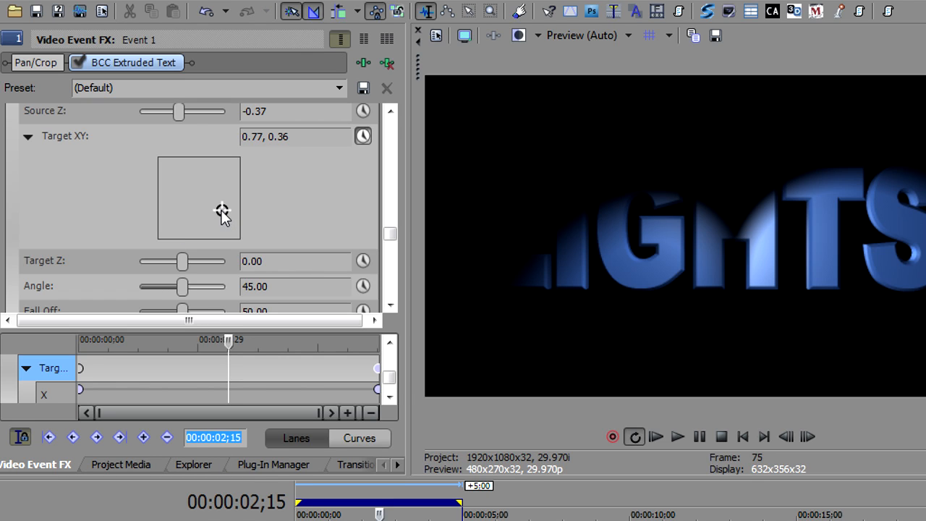
pyautogui.moveTo(217, 208); pyautogui.dragTo(171, 183)
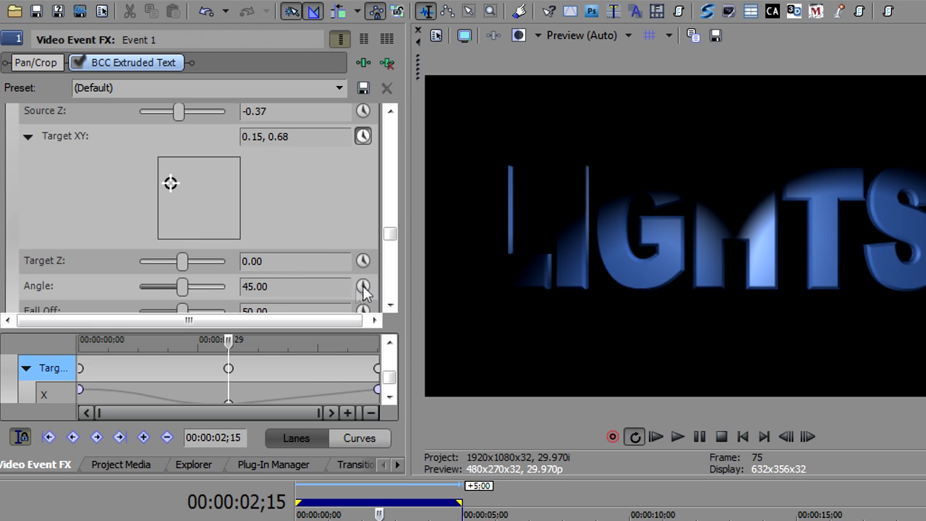
# - Set Built-in Light 2's Source Z to 0.40 and its Angle to about 37.89
pyautogui.moveTo(182, 286)
pyautogui.mouseDown()
pyautogui.moveTo(165, 287)
pyautogui.moveTo(189, 286)
pyautogui.mouseUp()
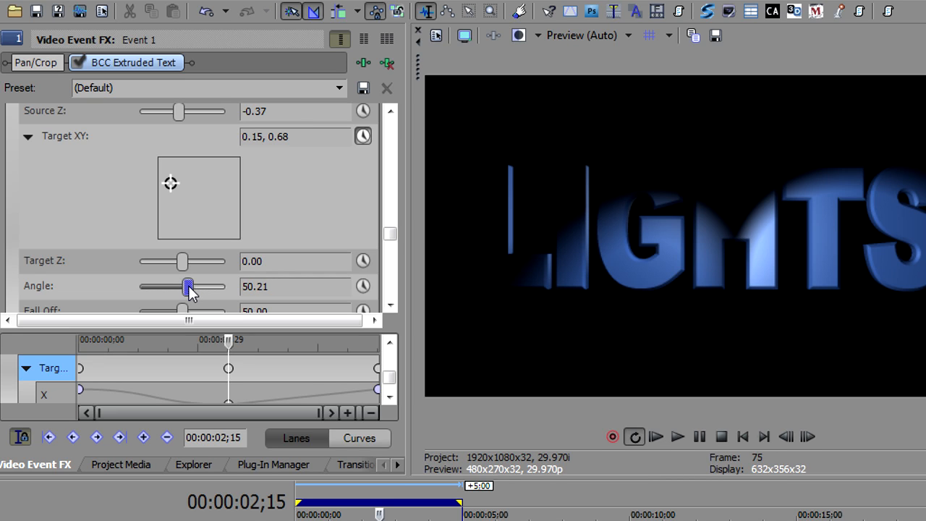
pyautogui.doubleClick(178, 112)
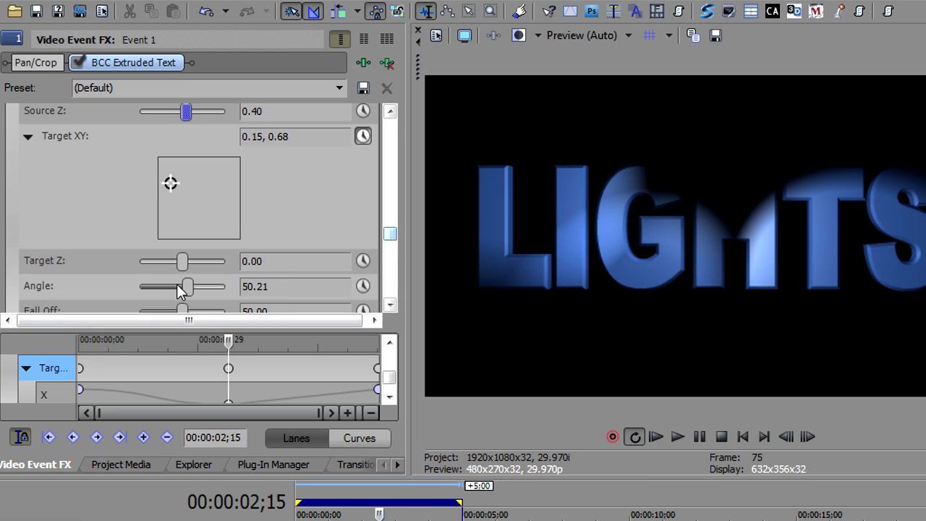
pyautogui.moveTo(192, 286); pyautogui.dragTo(177, 288)
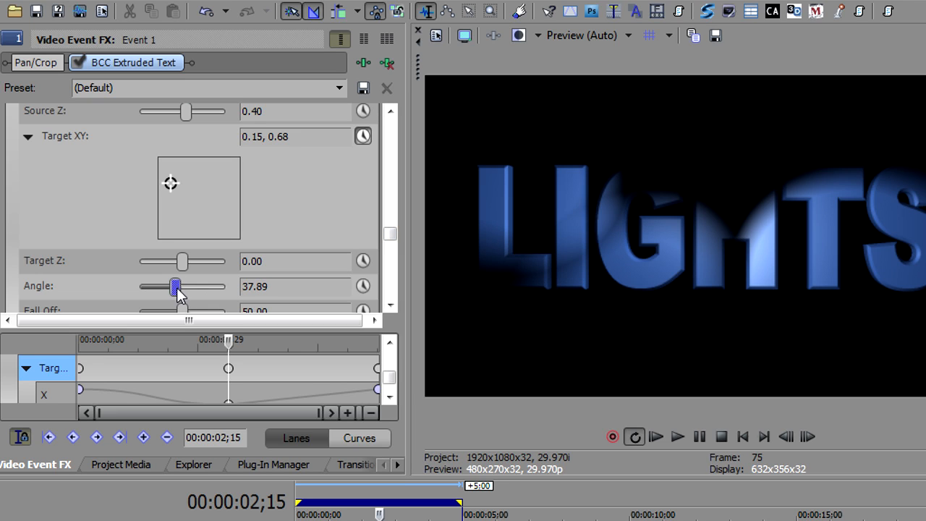
# - Collapse Built-in Light 2's settings and enable keyframing for Built-in Light 3's Target XY
pyautogui.click(387, 148)
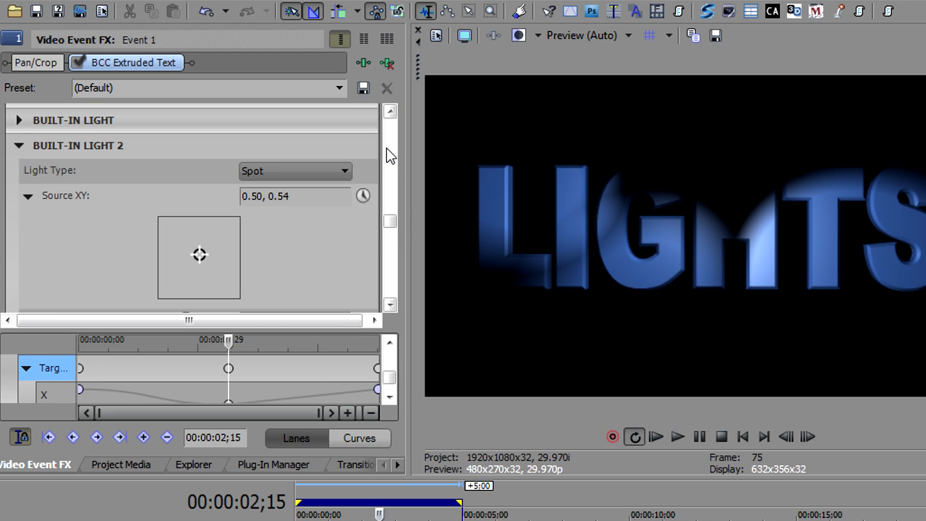
pyautogui.click(19, 148)
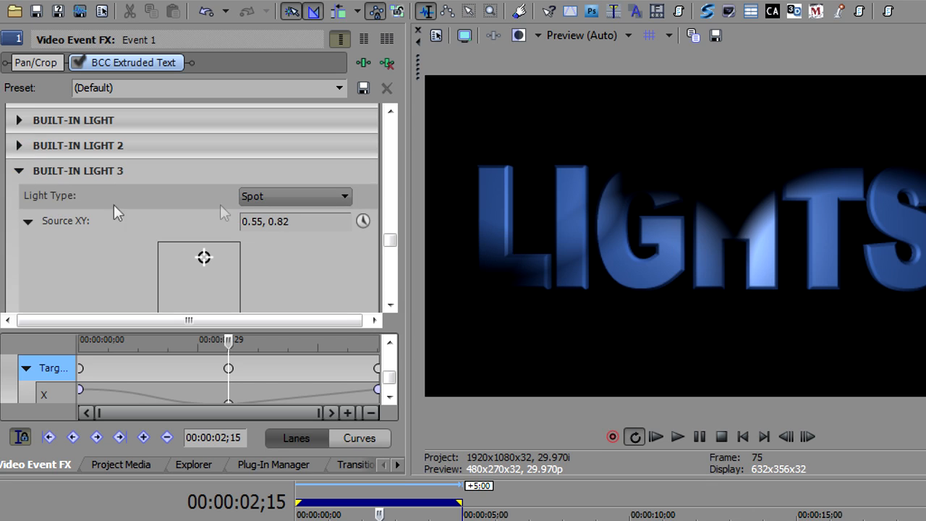
pyautogui.moveTo(387, 245); pyautogui.dragTo(390, 257)
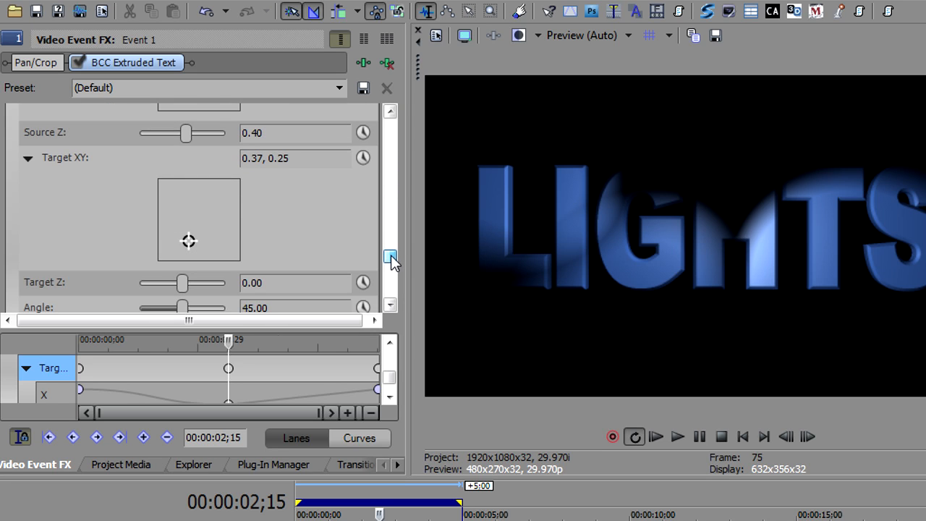
pyautogui.click(362, 158)
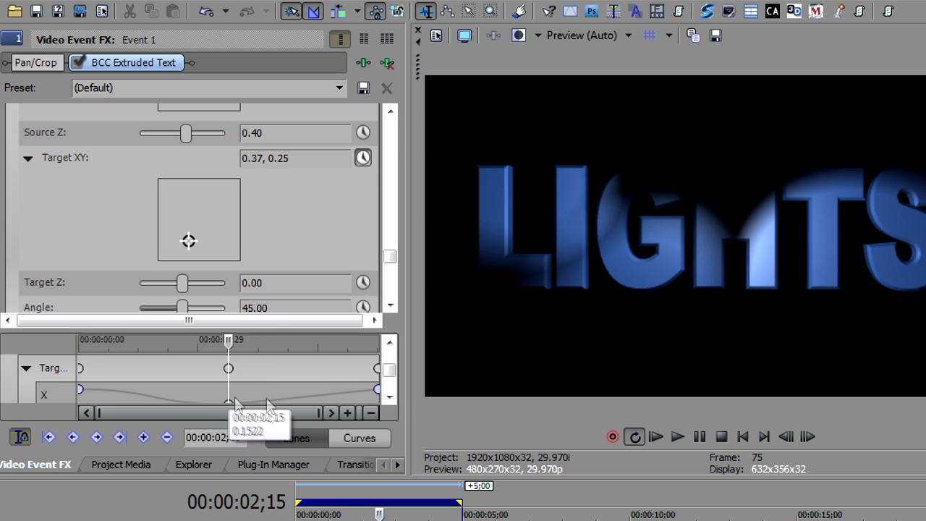
# - Set the starting Target XY keyframe of Built-in Light 3 to Smooth Fade
pyautogui.scroll(-1, 378, 370)
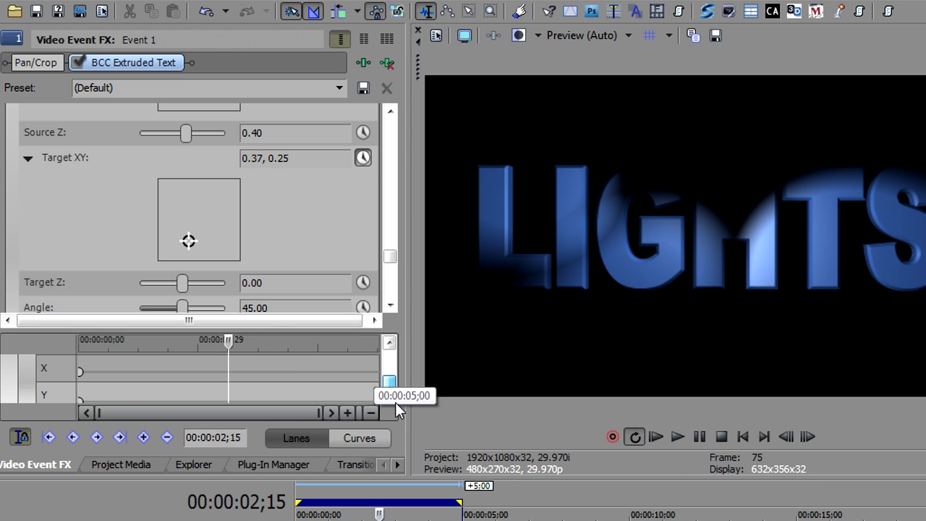
pyautogui.click(389, 343)
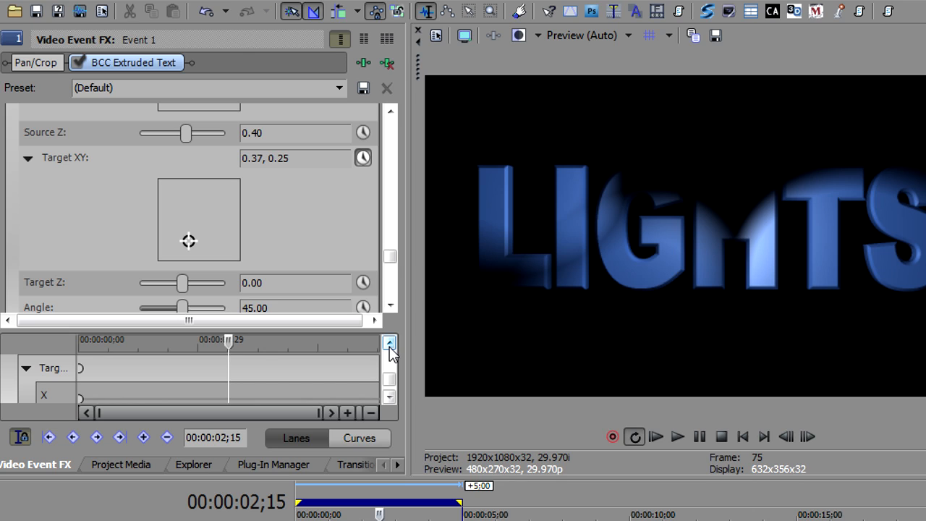
pyautogui.click(79, 369)
pyautogui.rightClick(81, 367)
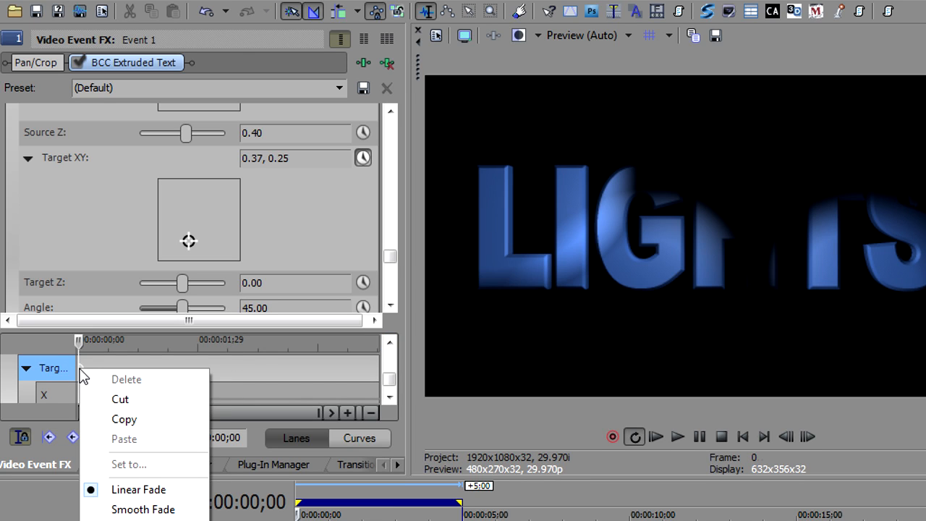
pyautogui.click(130, 509)
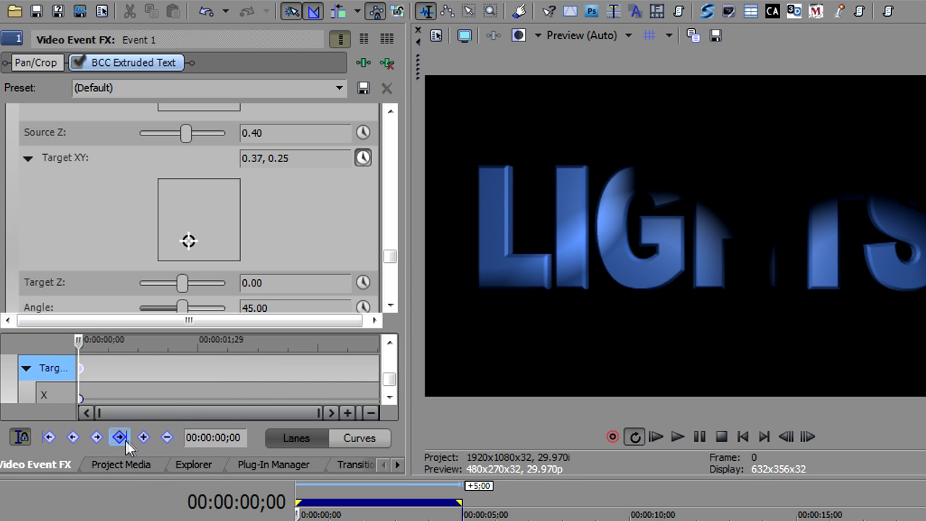
# - Add a Target XY keyframe for Built-in Light 3 at 00:00:05;00 and set it to Smooth Fade
pyautogui.click(121, 437)
pyautogui.click(143, 437)
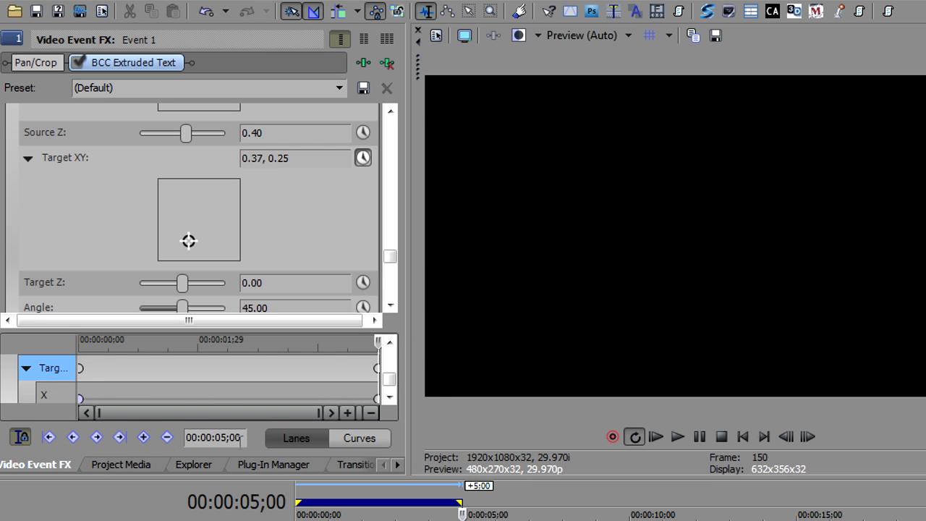
pyautogui.rightClick(377, 367)
pyautogui.click(419, 509)
# - At 00:00:02;15, keyframe Built-in Light 3's Target XY at about 0.51, 0.67 and play back the animation
pyautogui.write('2;15')
pyautogui.press('Return')
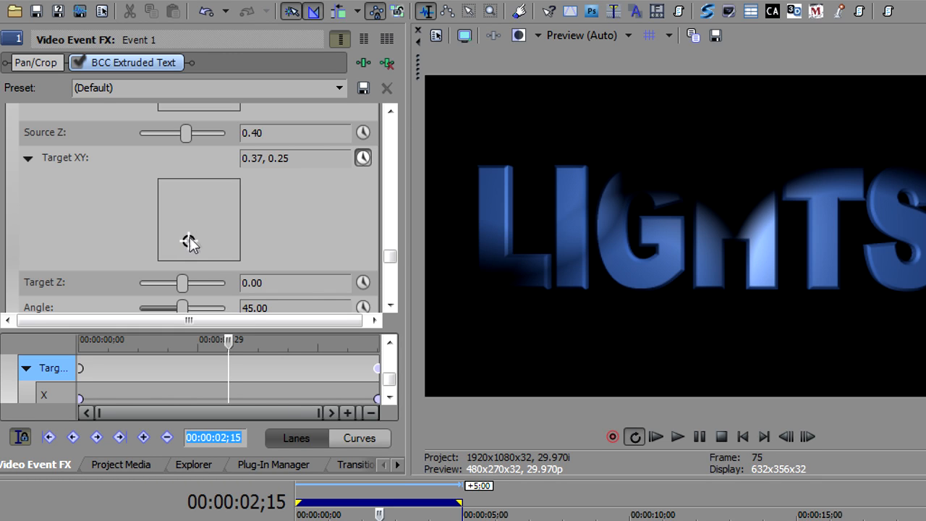
pyautogui.moveTo(211, 230); pyautogui.dragTo(200, 205)
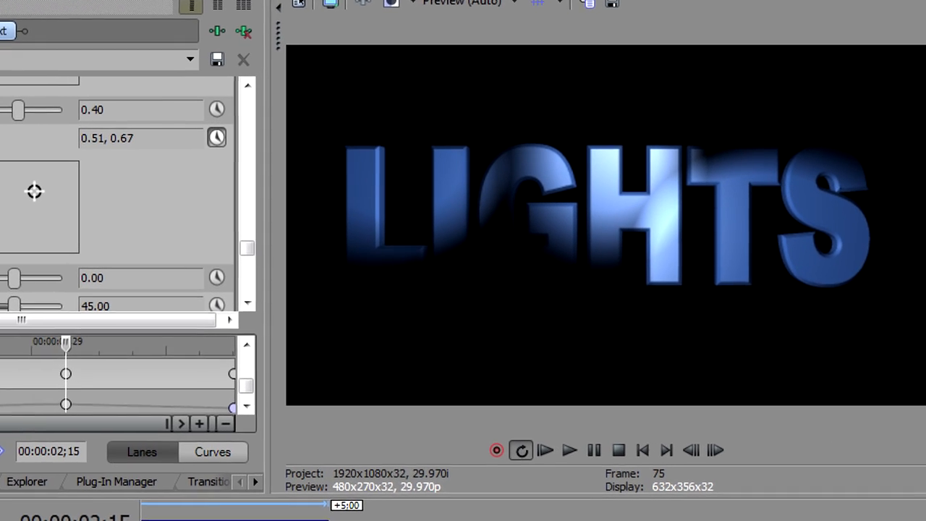
pyautogui.press('space')
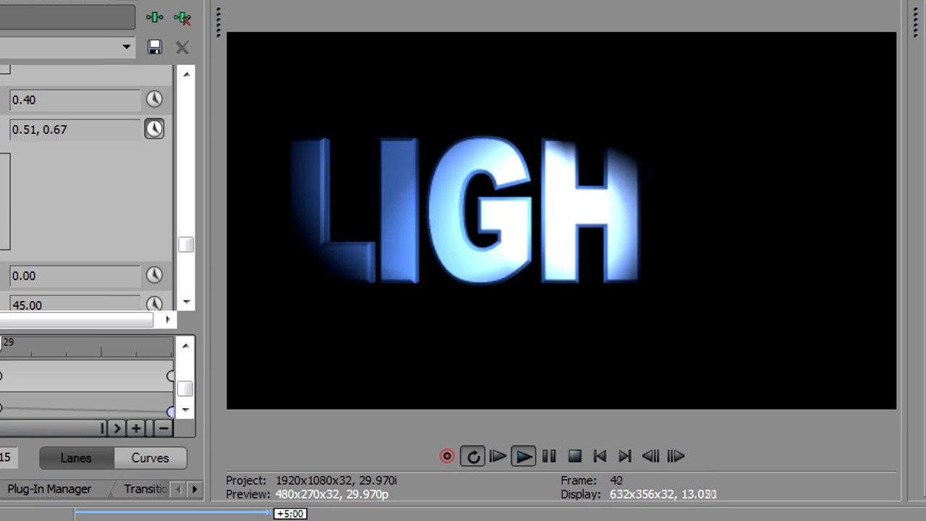